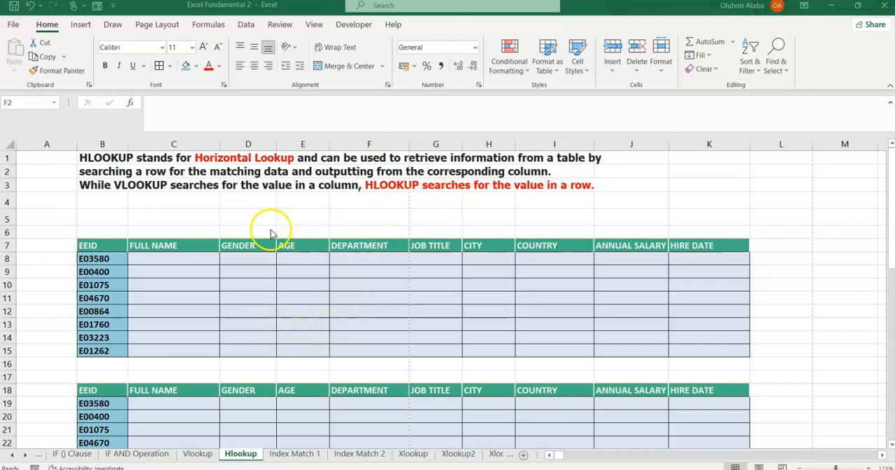
# Review the lookup tables and the vertically arranged employee data on the Vlookup sheet.
pyautogui.click(196, 454)
pyautogui.scroll(-1, 230, 337)
pyautogui.scroll(4, 230, 336)
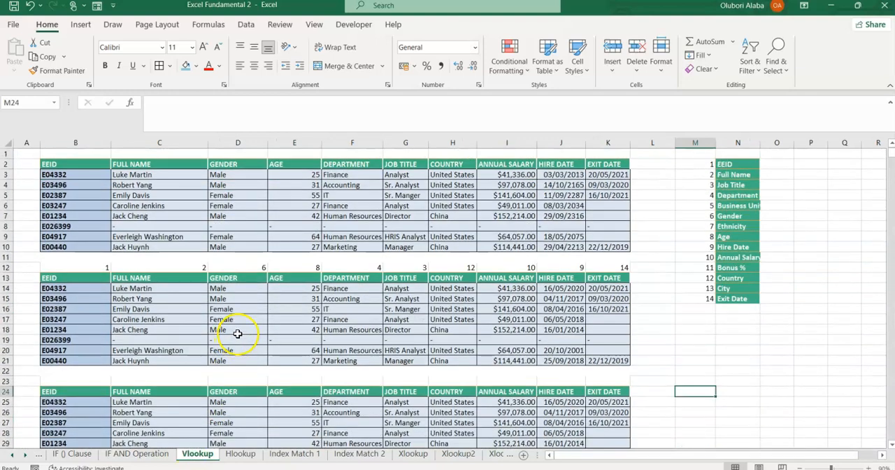
pyautogui.scroll(-4, 238, 334)
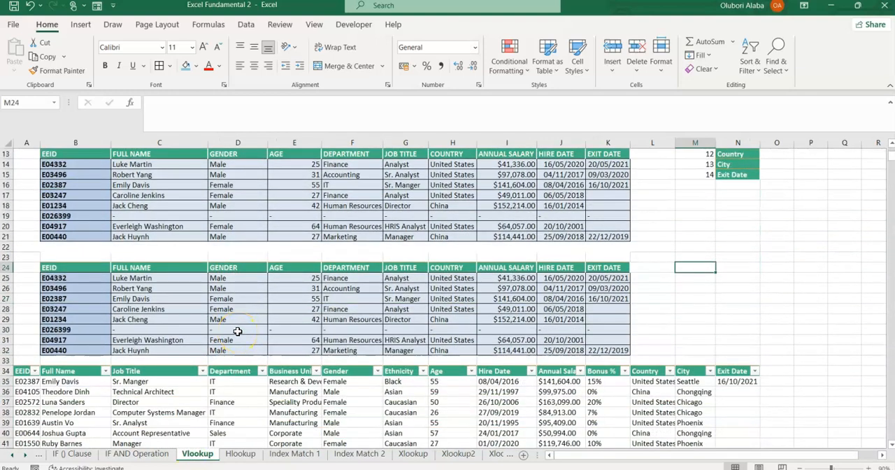
# On the Hlookup sheet, examine the three blank lookup tables and the horizontal employee data starting in row 40.
pyautogui.click(241, 454)
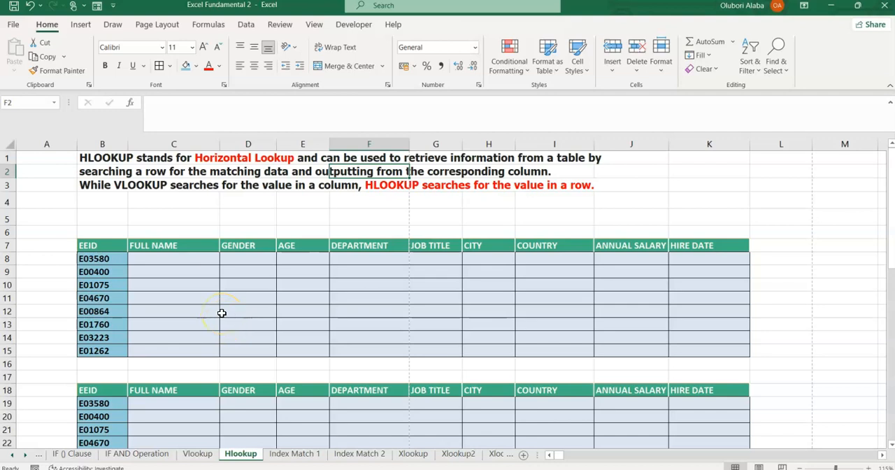
pyautogui.scroll(-10, 222, 312)
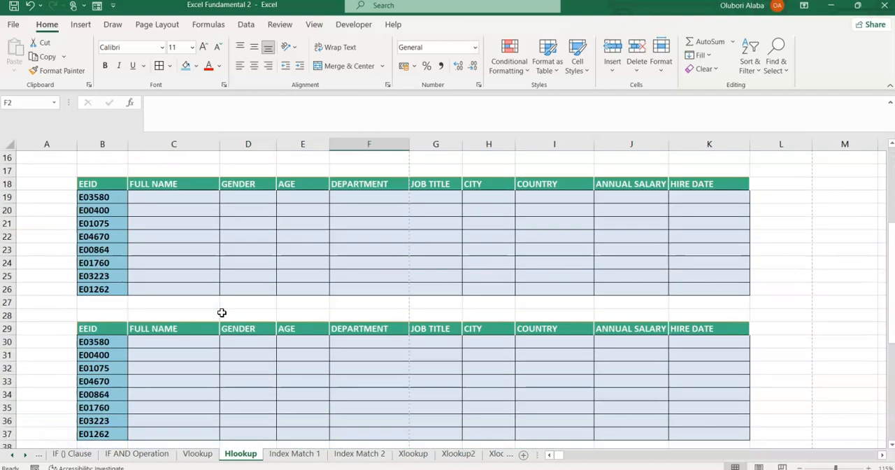
pyautogui.scroll(-2, 222, 312)
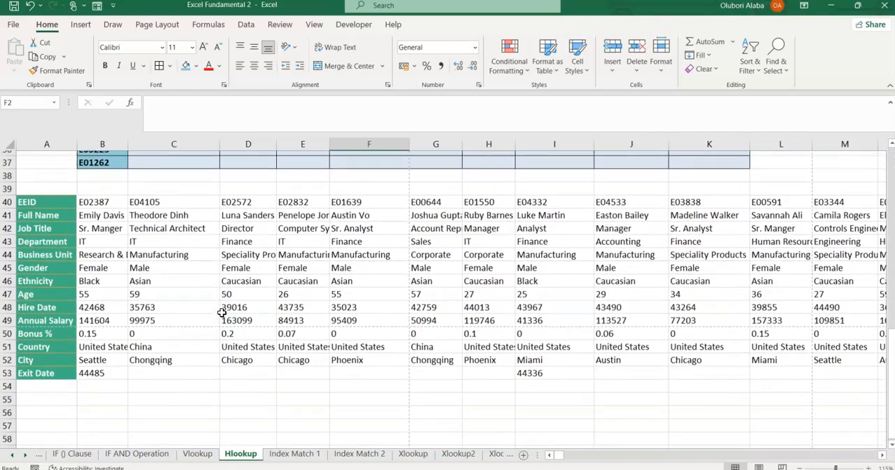
pyautogui.moveTo(32, 197); pyautogui.dragTo(729, 369)
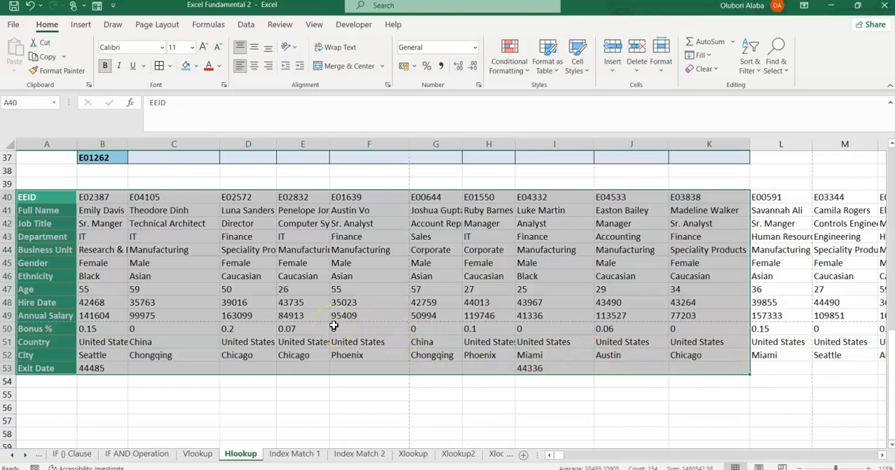
pyautogui.scroll(6, 334, 329)
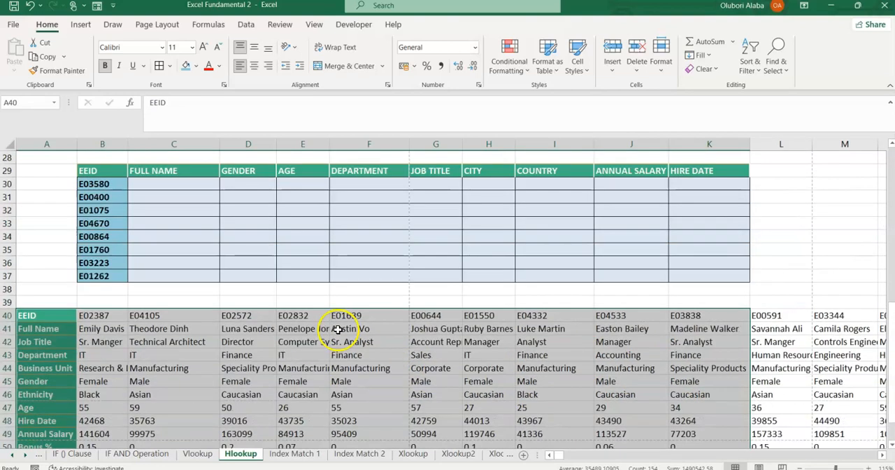
pyautogui.click(343, 276)
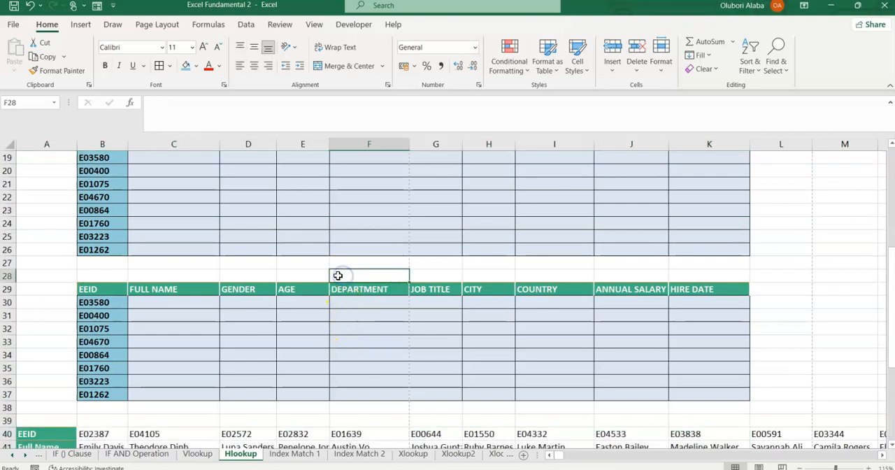
pyautogui.scroll(6, 314, 276)
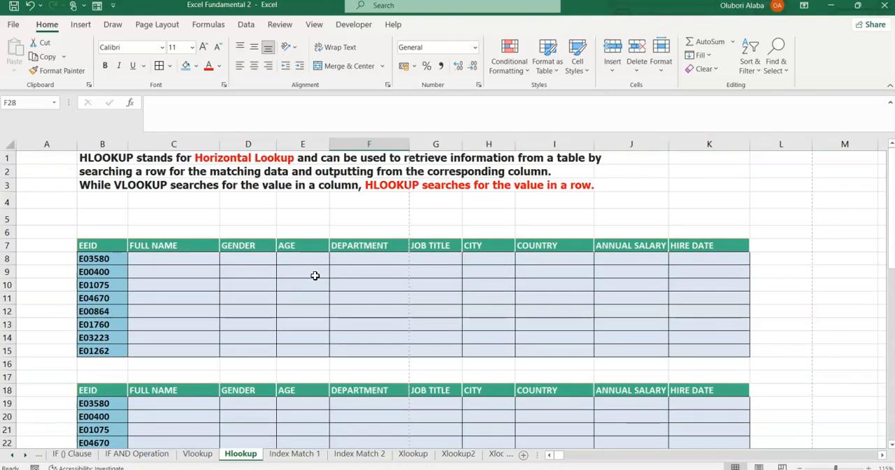
pyautogui.scroll(-1, 259, 278)
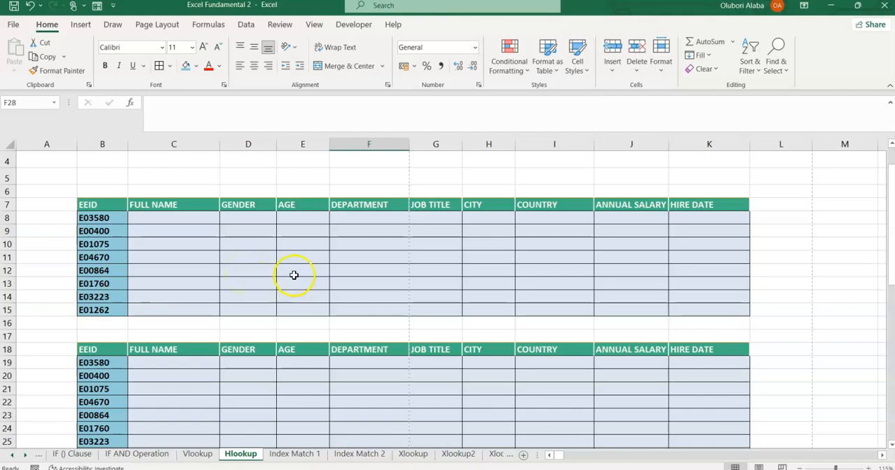
pyautogui.scroll(1, 294, 275)
pyautogui.scroll(-4, 294, 275)
pyautogui.scroll(4, 293, 275)
pyautogui.scroll(-4, 296, 275)
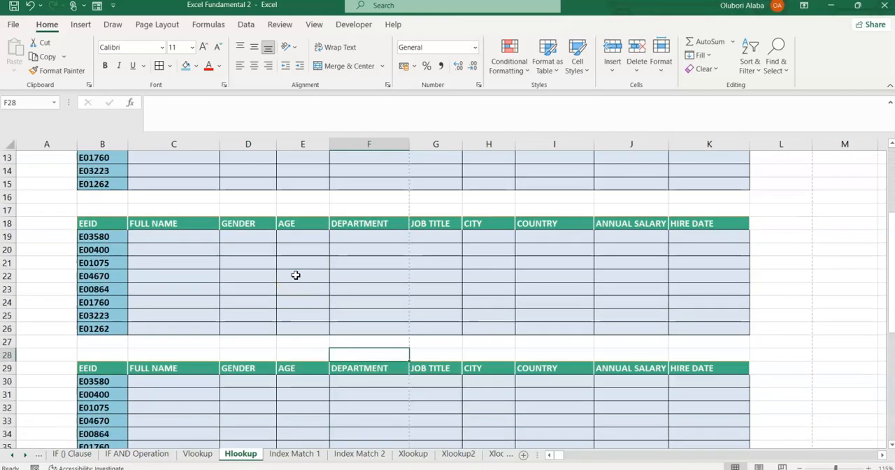
# Compare the horizontal employee data in rows 40 to 53 with the EEIDs and blank cells C8:K15 of the first table.
pyautogui.scroll(-8, 296, 275)
pyautogui.moveTo(23, 200); pyautogui.dragTo(836, 358)
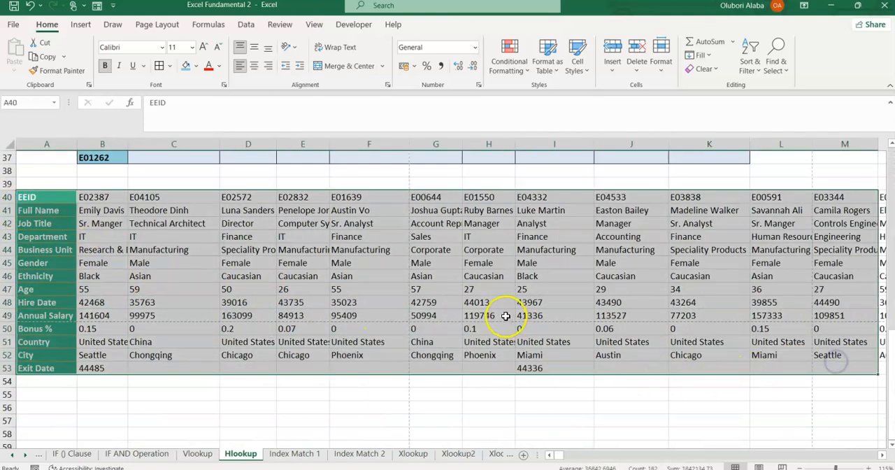
pyautogui.scroll(4, 500, 311)
pyautogui.click(466, 294)
pyautogui.scroll(4, 192, 313)
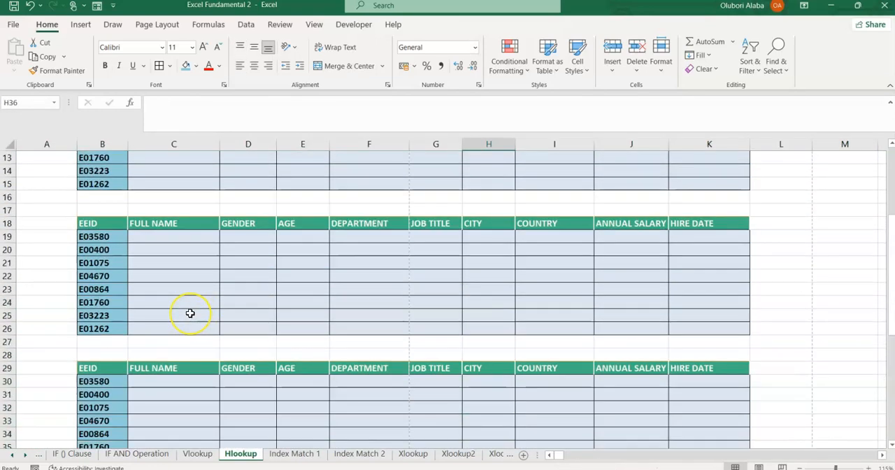
pyautogui.scroll(4, 190, 314)
pyautogui.moveTo(108, 258); pyautogui.dragTo(93, 350)
pyautogui.moveTo(150, 260); pyautogui.dragTo(693, 352)
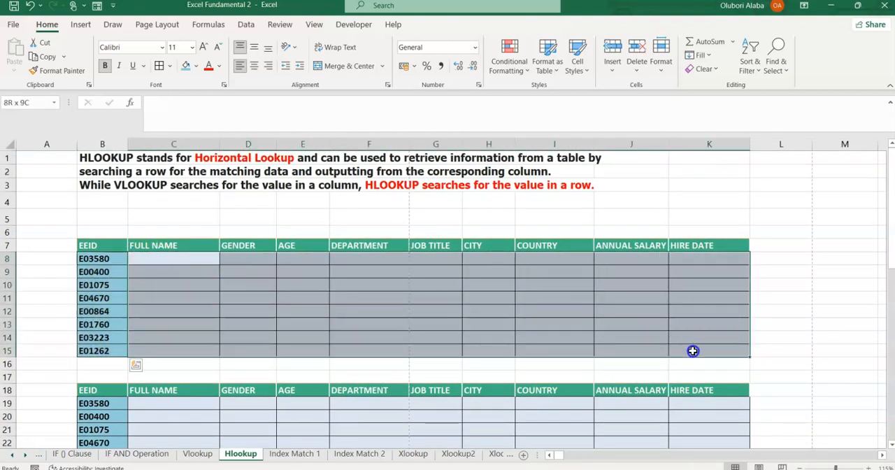
pyautogui.click(423, 328)
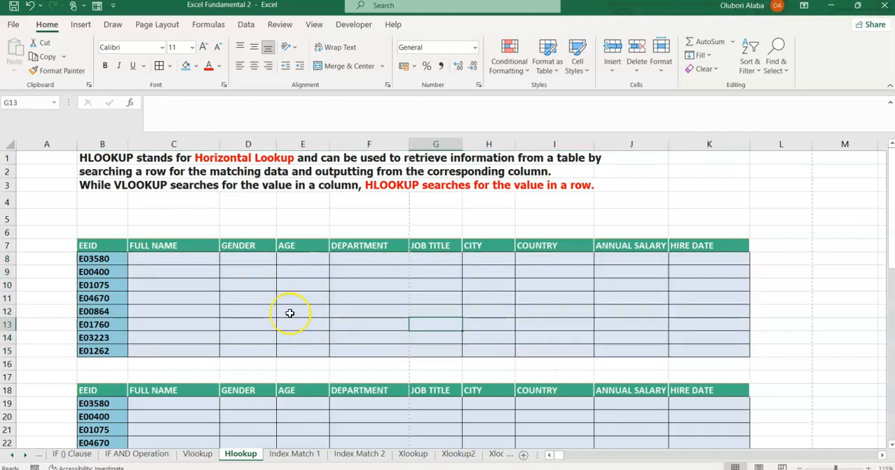
pyautogui.scroll(-1, 289, 313)
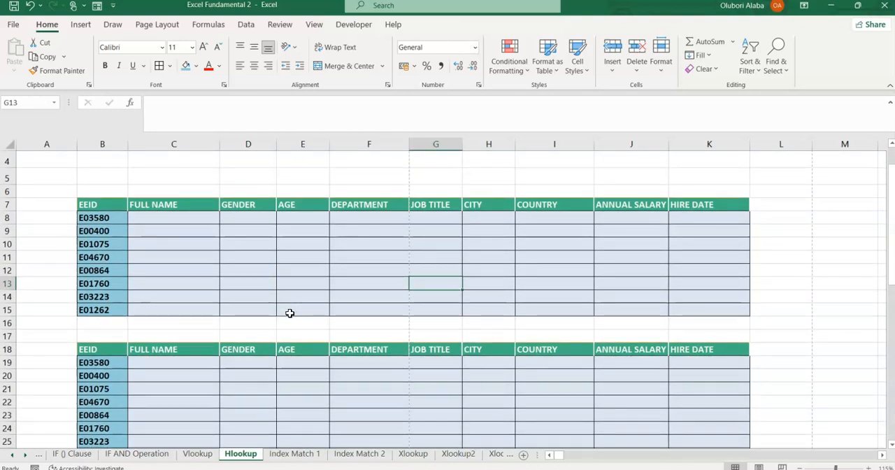
pyautogui.scroll(-2, 289, 313)
pyautogui.scroll(3, 290, 312)
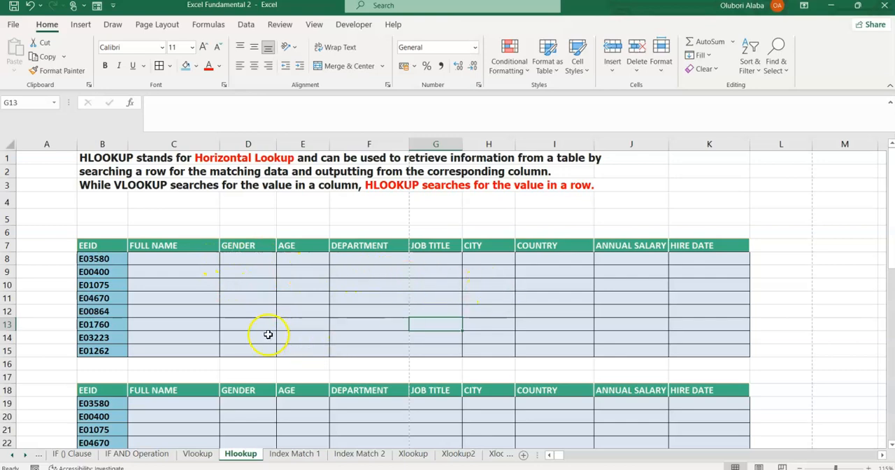
# Copy the field labels in A40:A53 and paste them without formatting beside the first table, starting at M7.
pyautogui.scroll(-13, 218, 292)
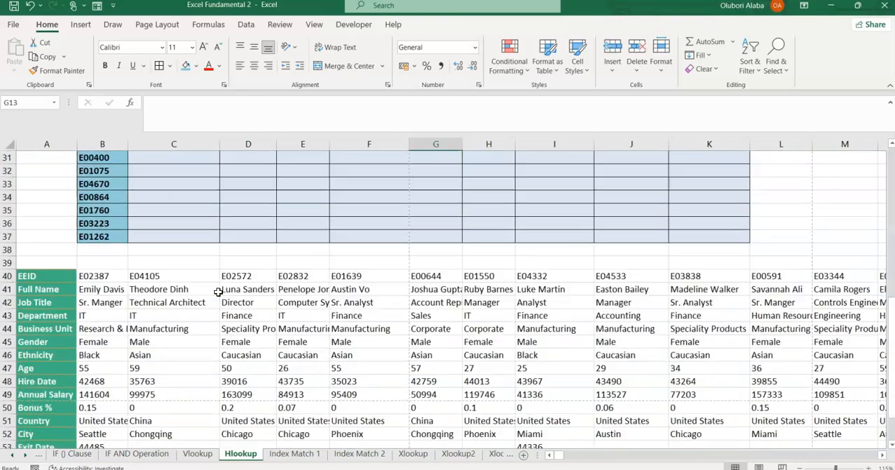
pyautogui.scroll(1, 214, 293)
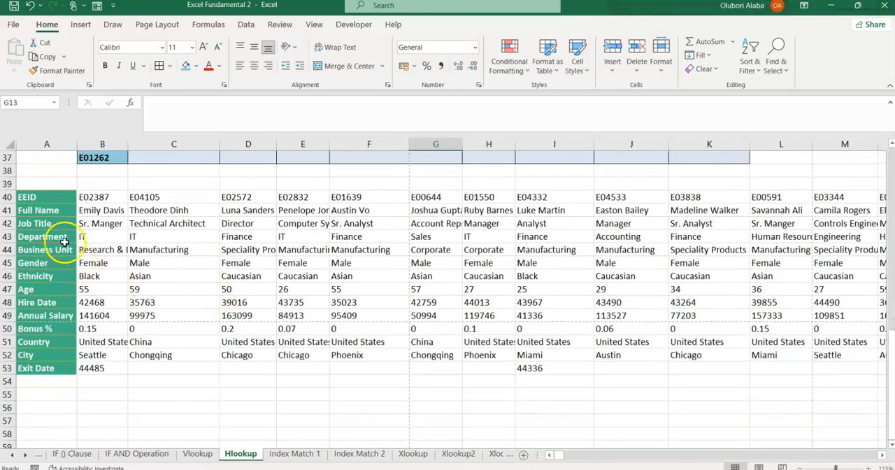
pyautogui.moveTo(48, 201); pyautogui.dragTo(40, 367)
pyautogui.moveTo(35, 197); pyautogui.dragTo(42, 371)
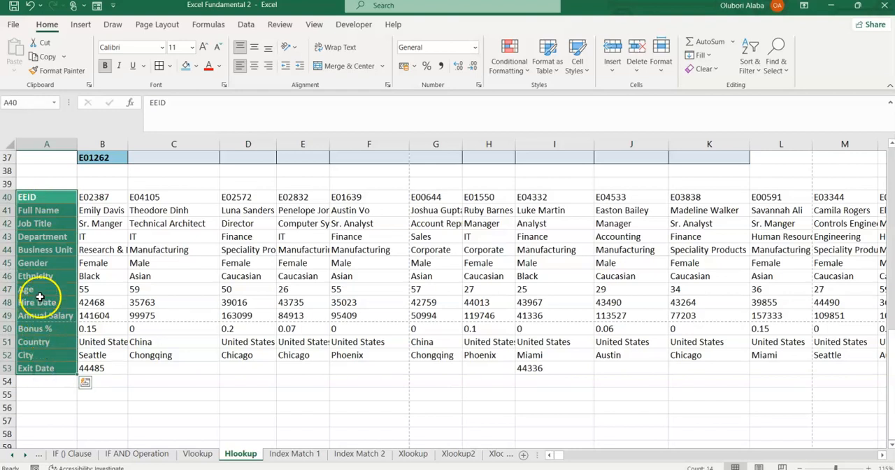
pyautogui.hotkey('ctrl', 'c')
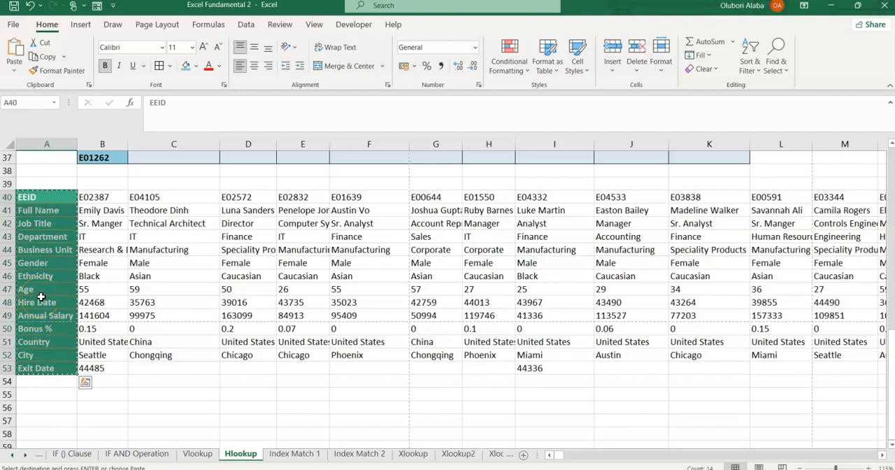
pyautogui.scroll(12, 526, 273)
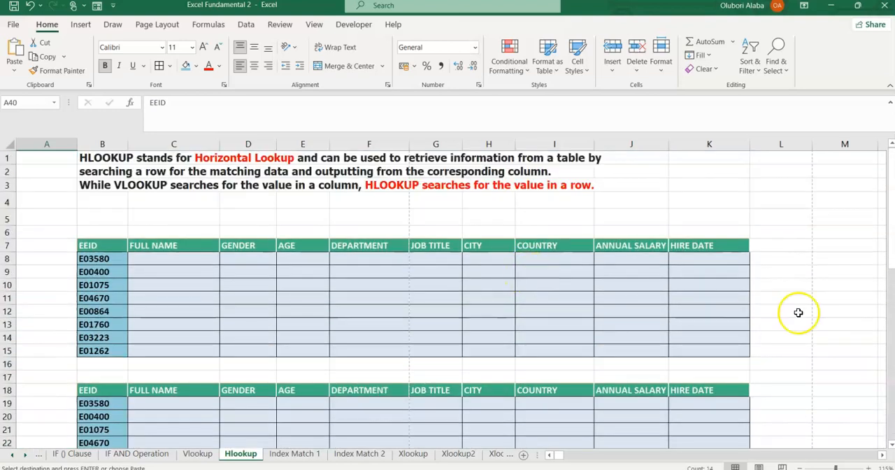
pyautogui.click(834, 249)
pyautogui.rightClick(834, 249)
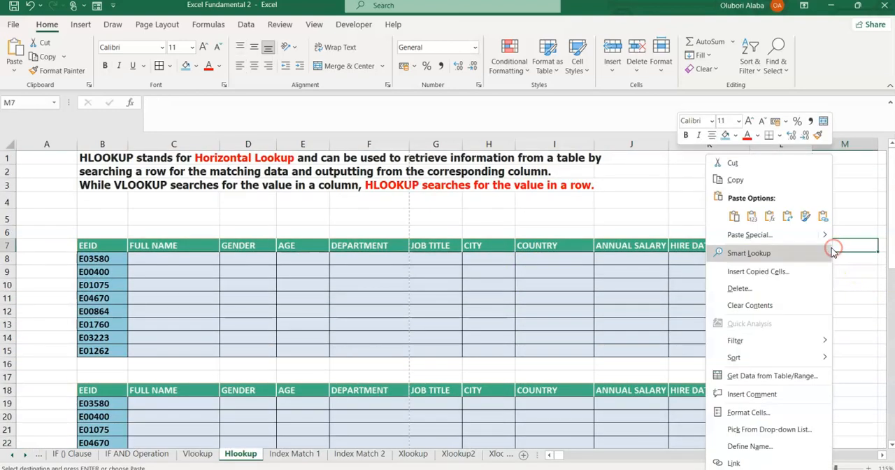
pyautogui.click(768, 225)
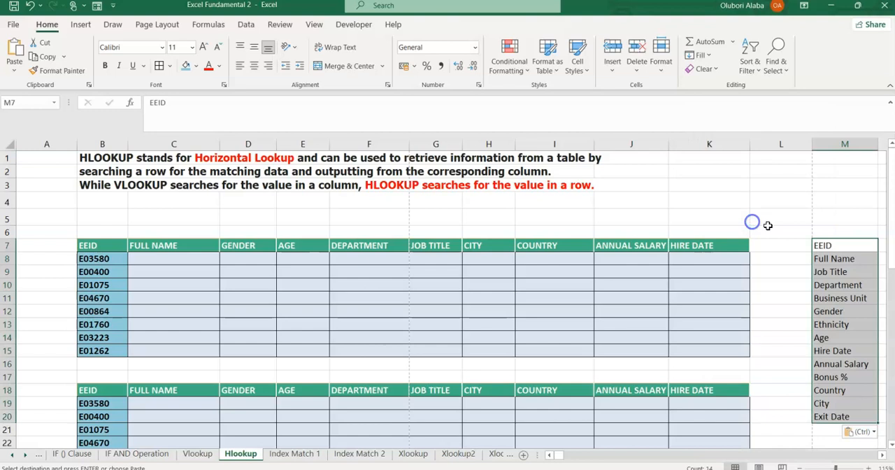
pyautogui.click(838, 285)
# Number the pasted field labels from 1 to 14 in cells L7:L20.
pyautogui.click(799, 245)
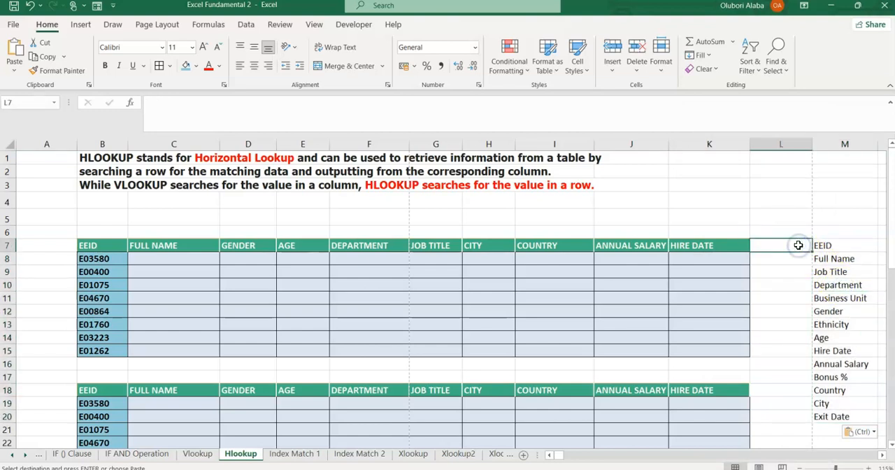
pyautogui.write('1')
pyautogui.press('Return')
pyautogui.moveTo(799, 246); pyautogui.dragTo(826, 419)
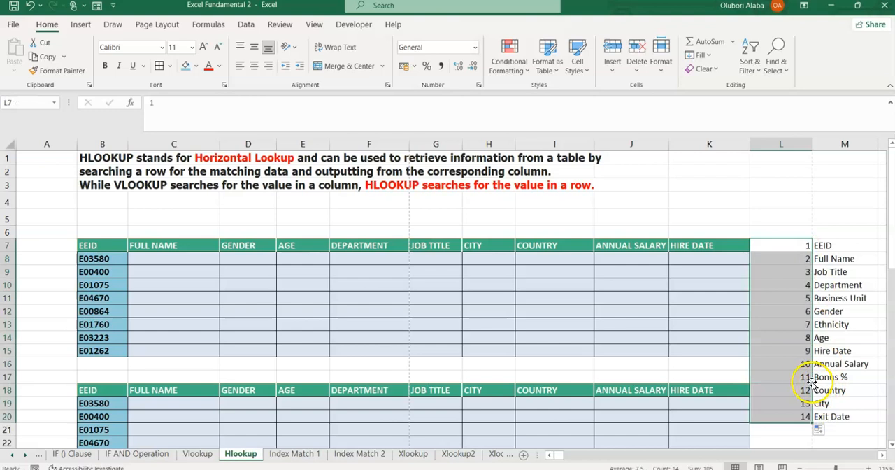
pyautogui.click(700, 337)
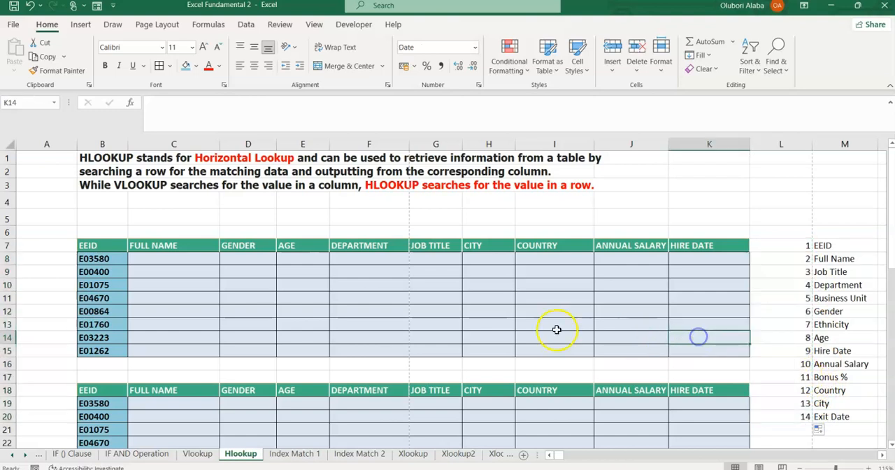
# Start an HLOOKUP formula in C8 with the column-locked reference $B8 as its lookup value.
pyautogui.click(172, 261)
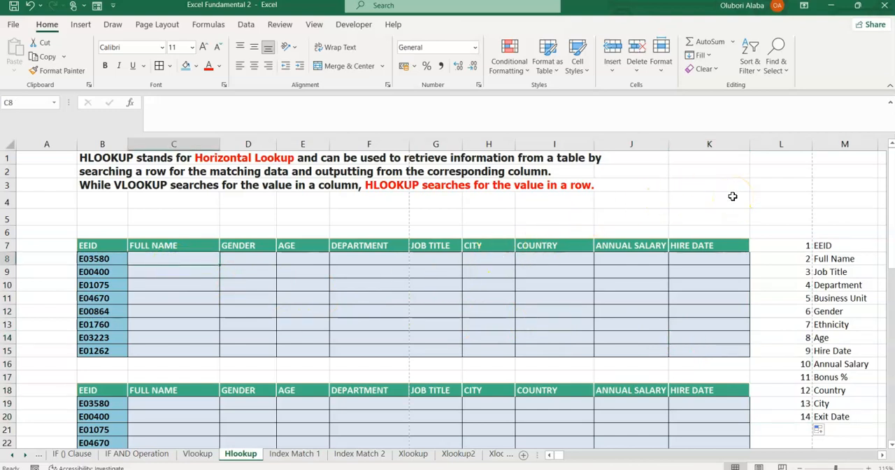
pyautogui.write('=HL')
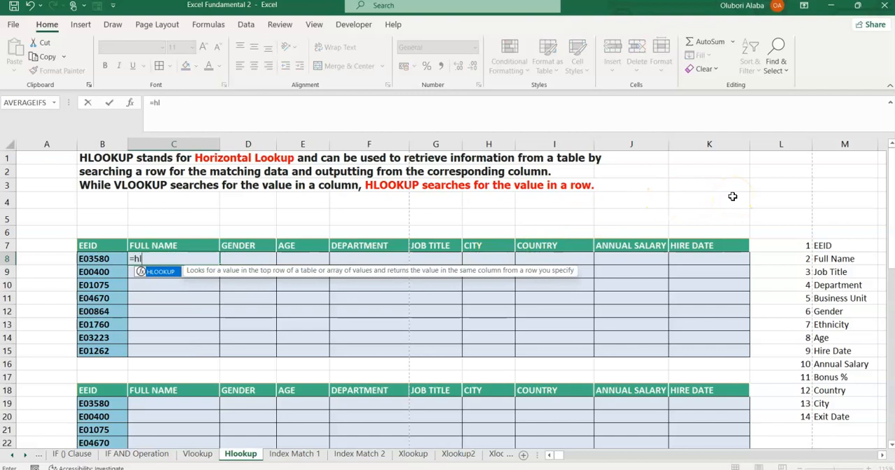
pyautogui.press('Tab')
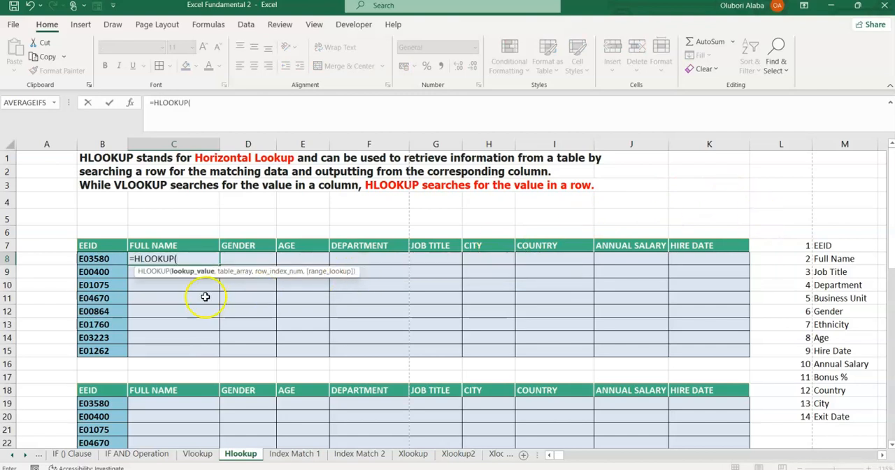
pyautogui.click(95, 259)
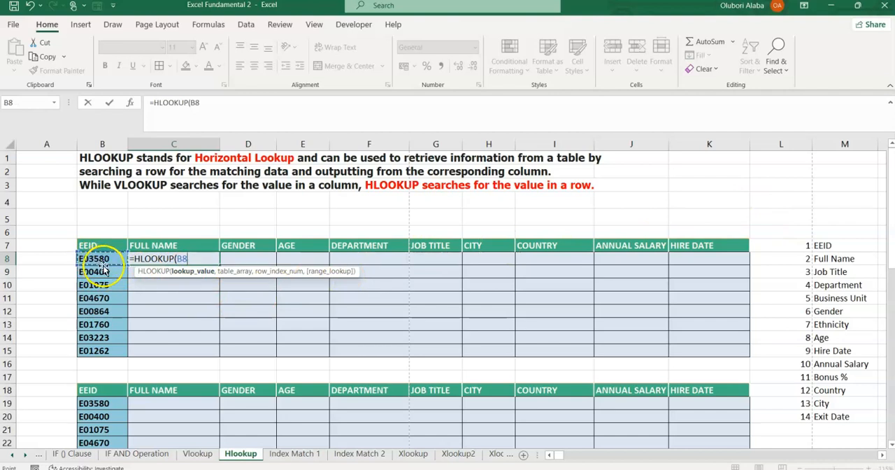
pyautogui.click(179, 259)
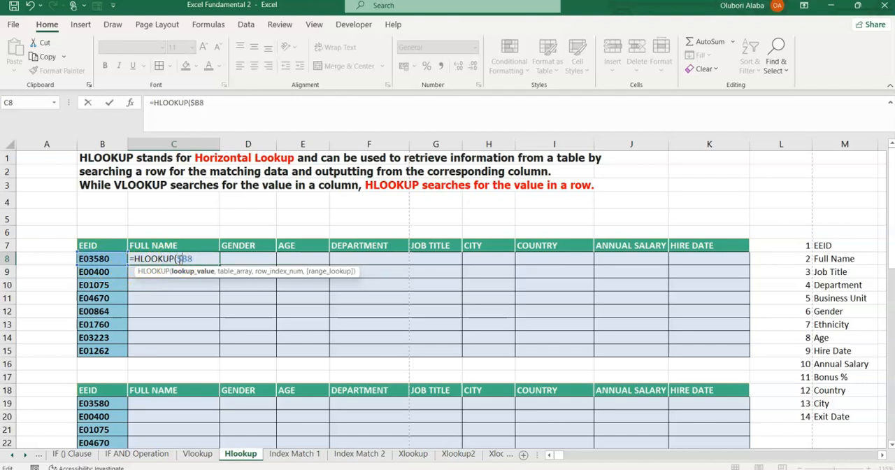
pyautogui.moveTo(179, 259); pyautogui.dragTo(195, 259)
pyautogui.write(',')
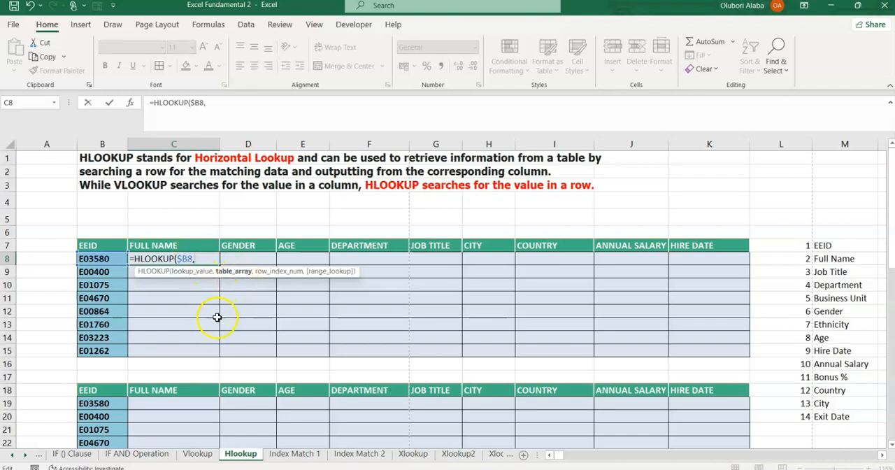
# Set the HLOOKUP table array to the full horizontal employee data with the absolute reference $A$40:$ALM$53.
pyautogui.scroll(-11, 219, 312)
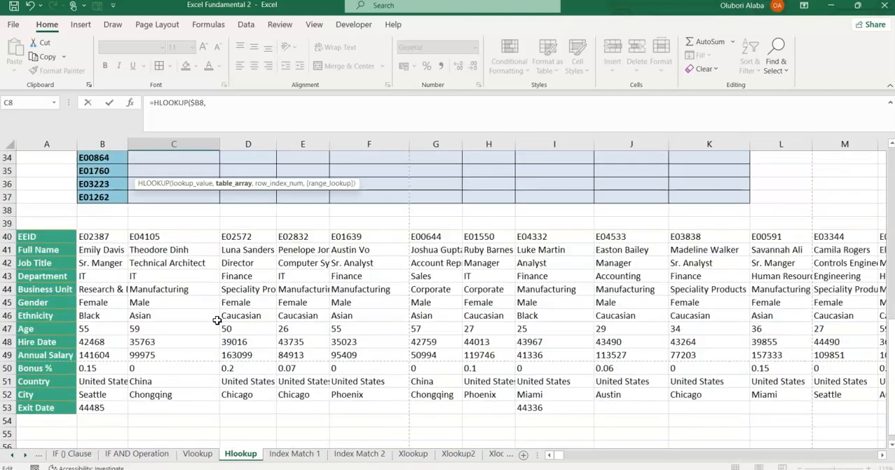
pyautogui.click(39, 236)
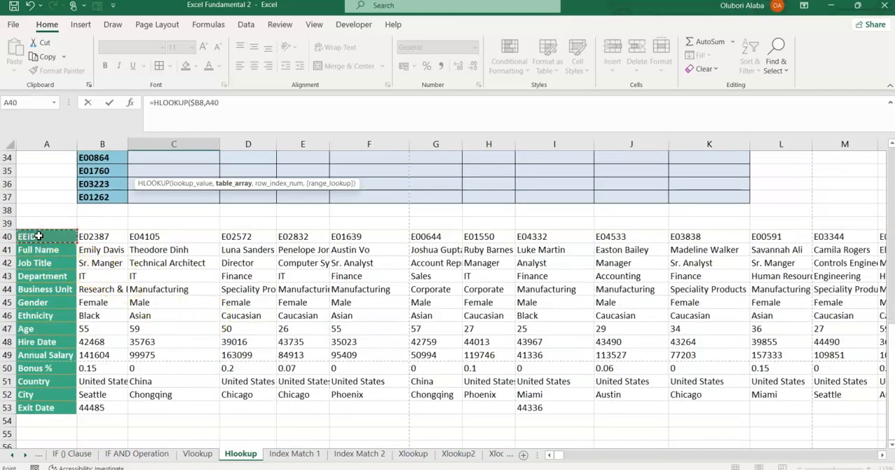
pyautogui.hotkey('ctrl', 'shift', 'Down')
pyautogui.hotkey('ctrl', 'shift', 'Right')
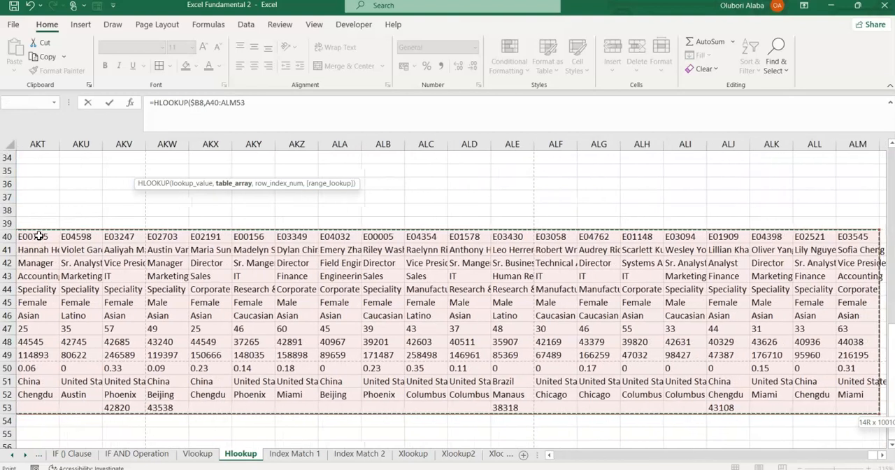
pyautogui.press('F4')
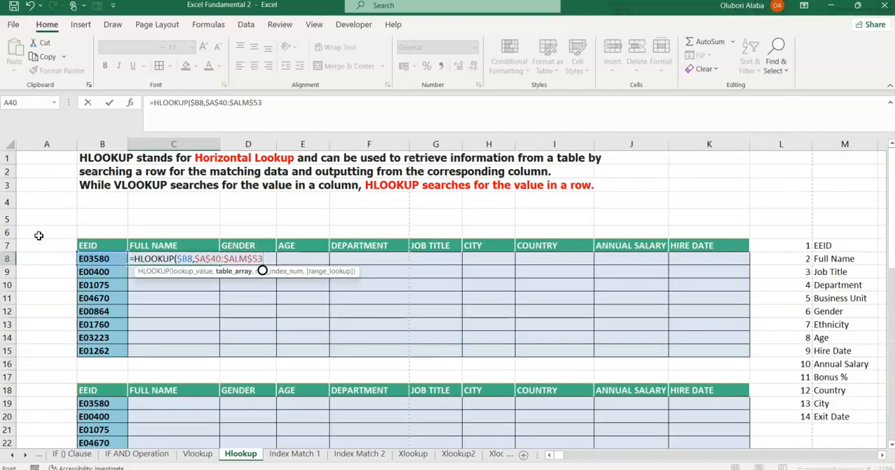
# Complete the C8 HLOOKUP formula with row index number 2 and 0 for an exact match.
pyautogui.write(',2')
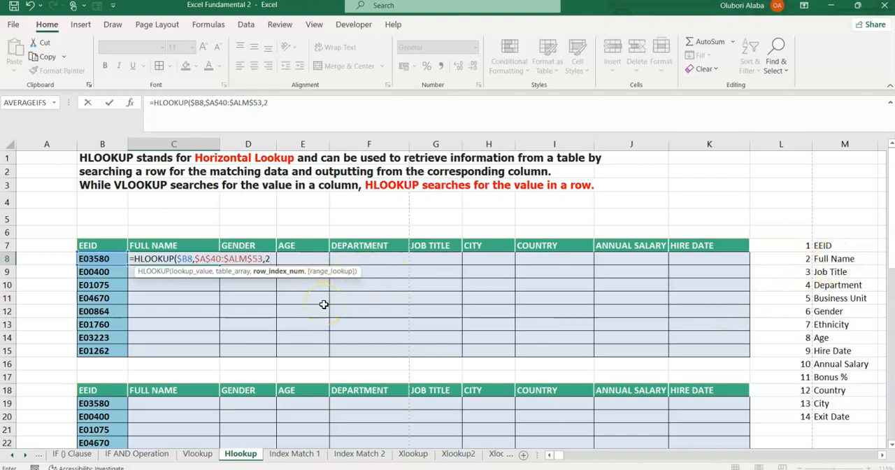
pyautogui.write(',')
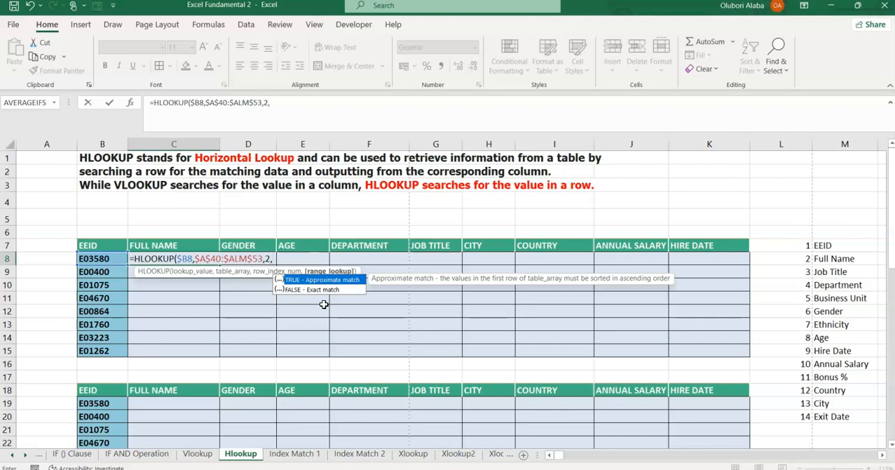
pyautogui.write('0')
pyautogui.press('Return')
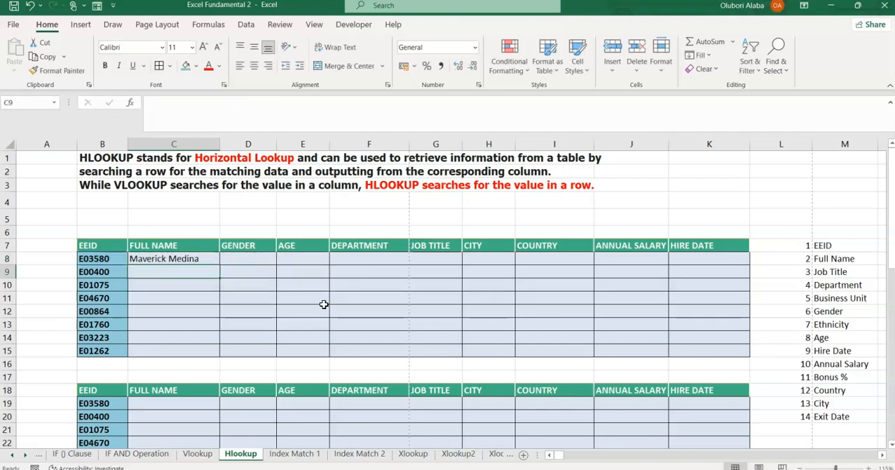
# Review the C8 formula against the blank cells D8:K15 and the numbered field labels in L7:M20.
pyautogui.click(177, 261)
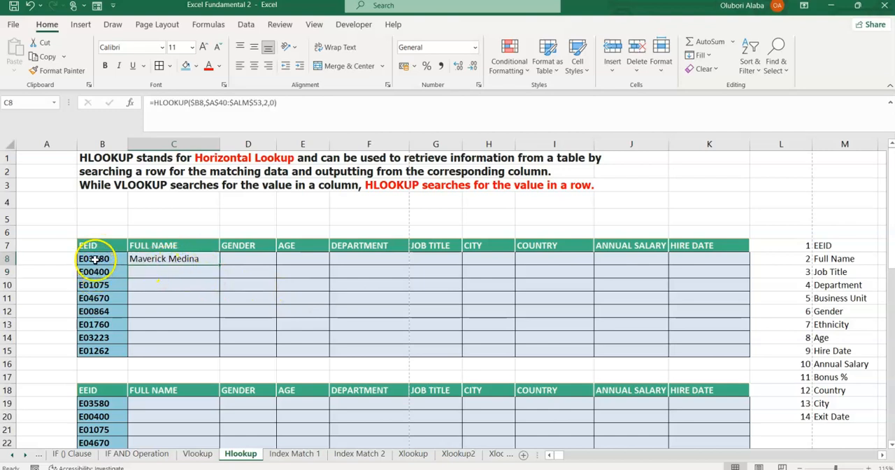
pyautogui.click(153, 246)
pyautogui.click(154, 258)
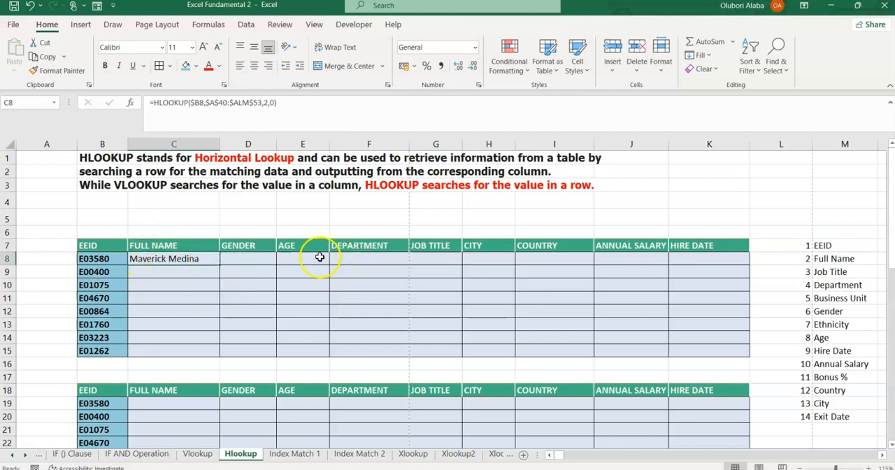
pyautogui.moveTo(235, 260); pyautogui.dragTo(705, 352)
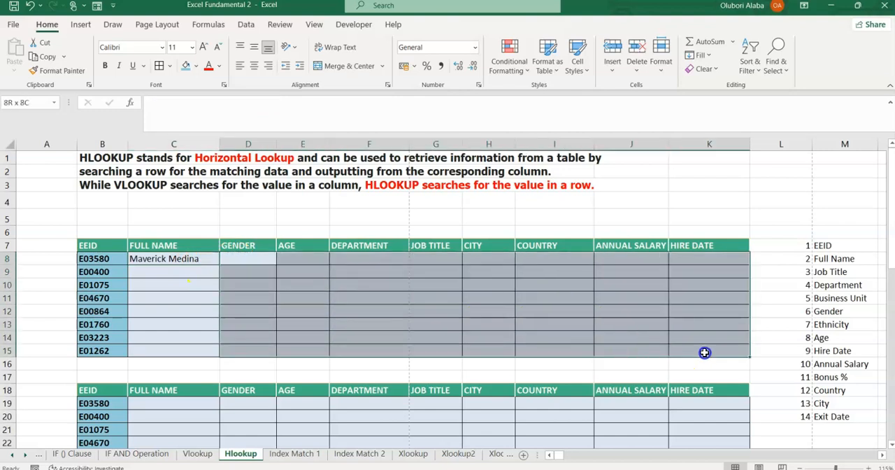
pyautogui.click(469, 311)
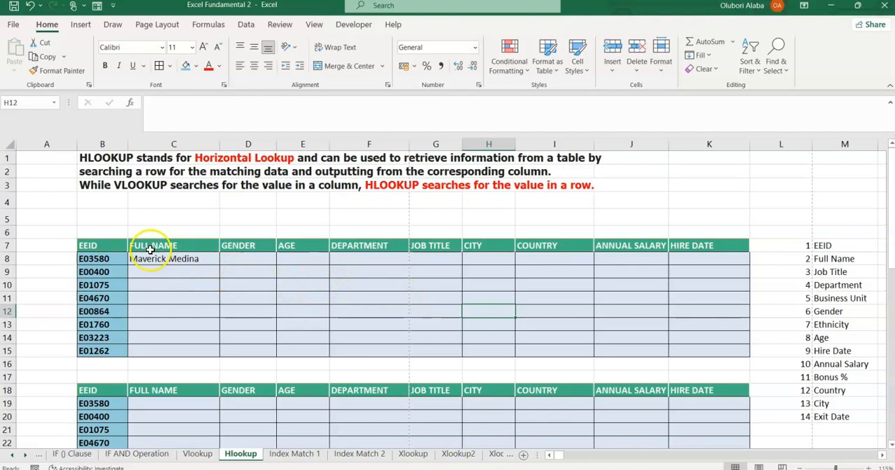
pyautogui.moveTo(800, 245); pyautogui.dragTo(808, 413)
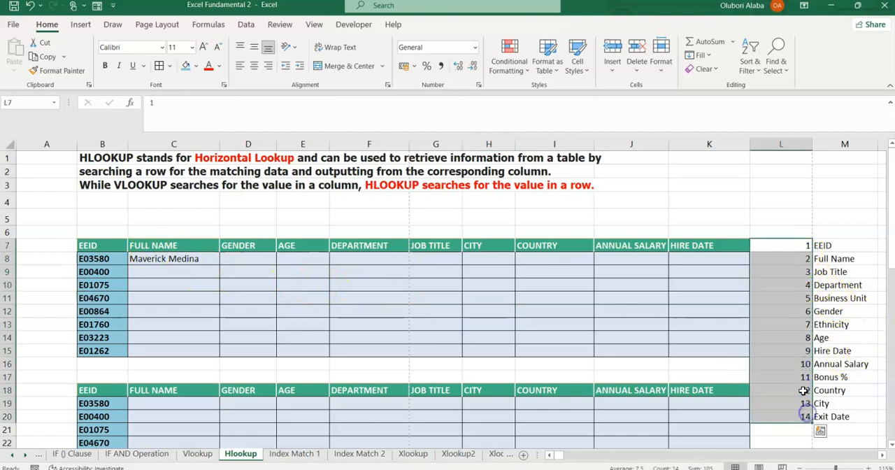
pyautogui.click(800, 361)
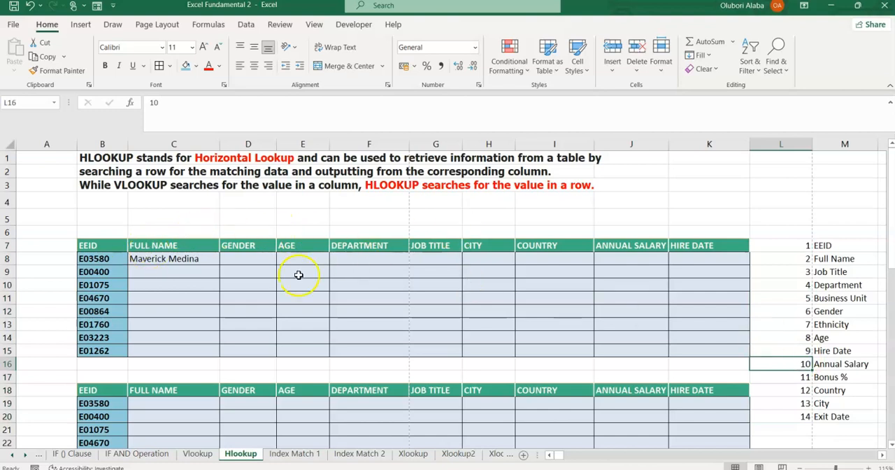
pyautogui.click(847, 260)
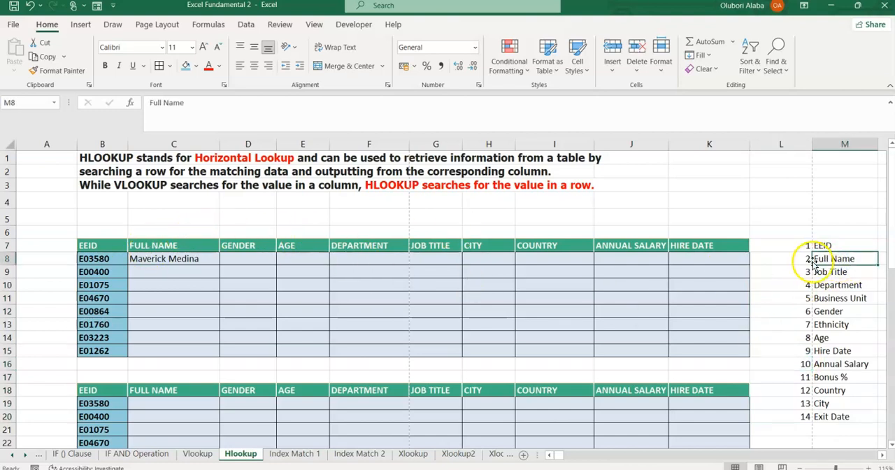
# Enter row index numbers 2, 6, 8 and 4 in C6:F6 above Full Name, Gender, Age and Department.
pyautogui.click(197, 233)
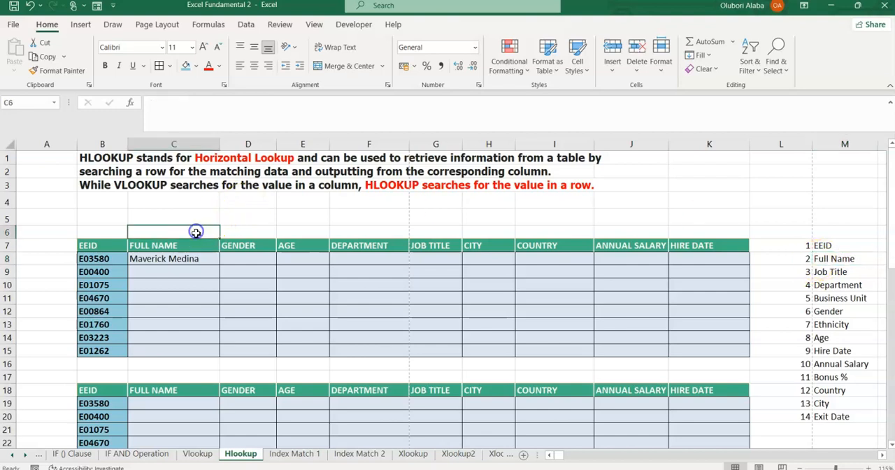
pyautogui.write('2')
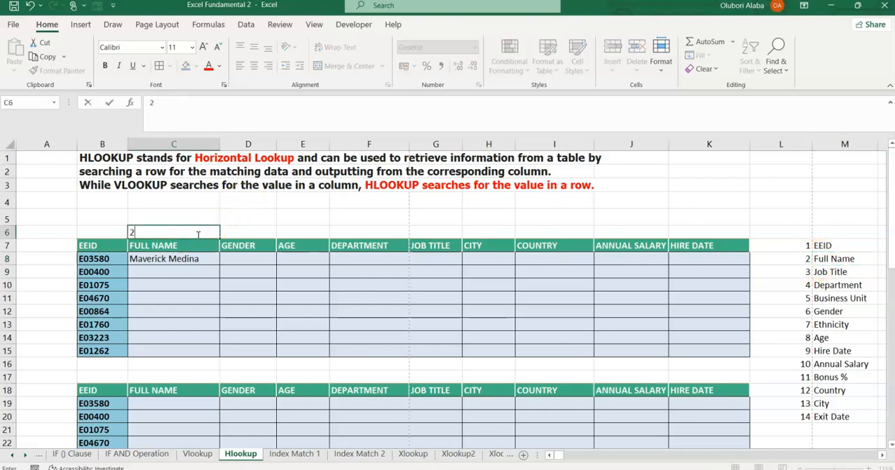
pyautogui.click(238, 234)
pyautogui.click(799, 311)
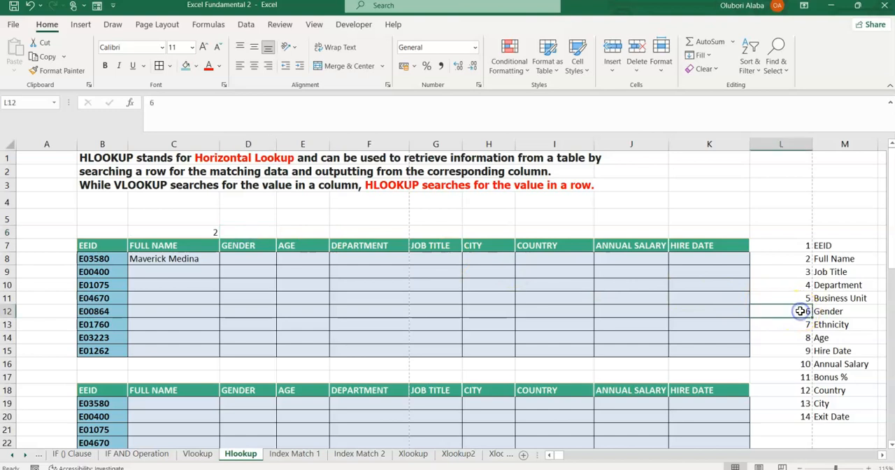
pyautogui.click(235, 234)
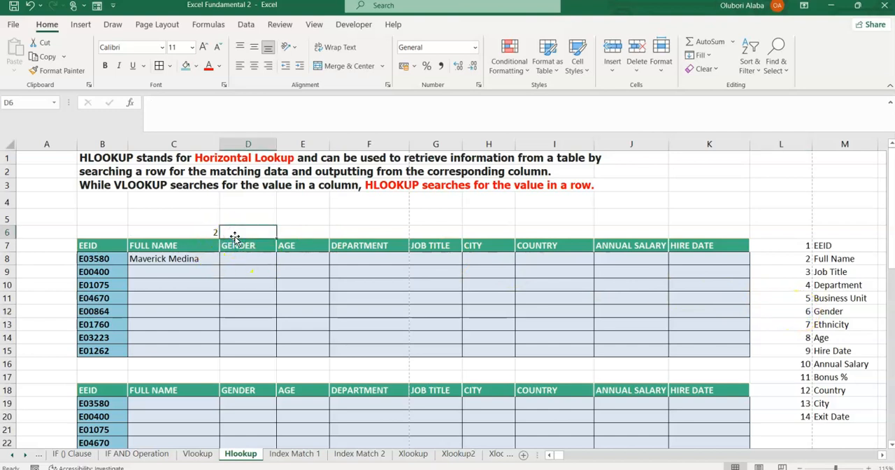
pyautogui.write('6')
pyautogui.press('Tab')
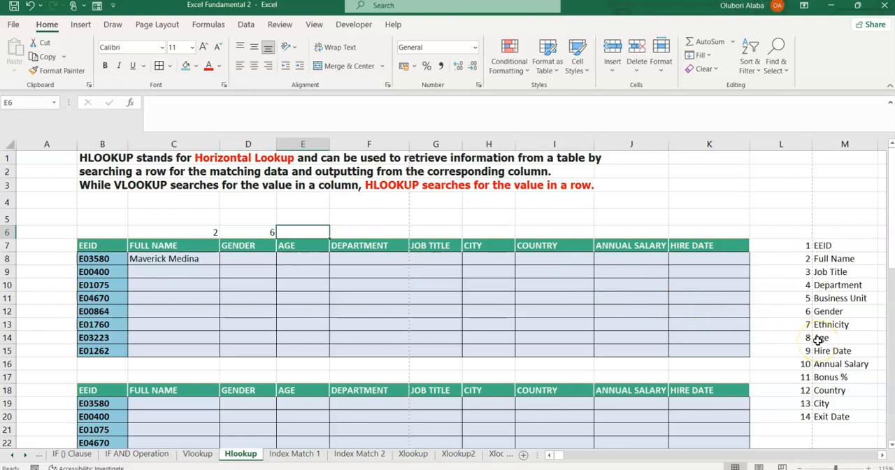
pyautogui.write('8')
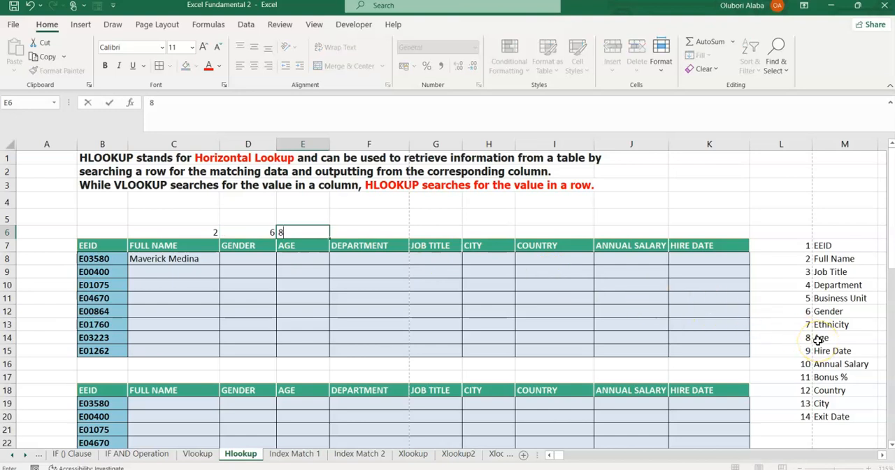
pyautogui.press('Tab')
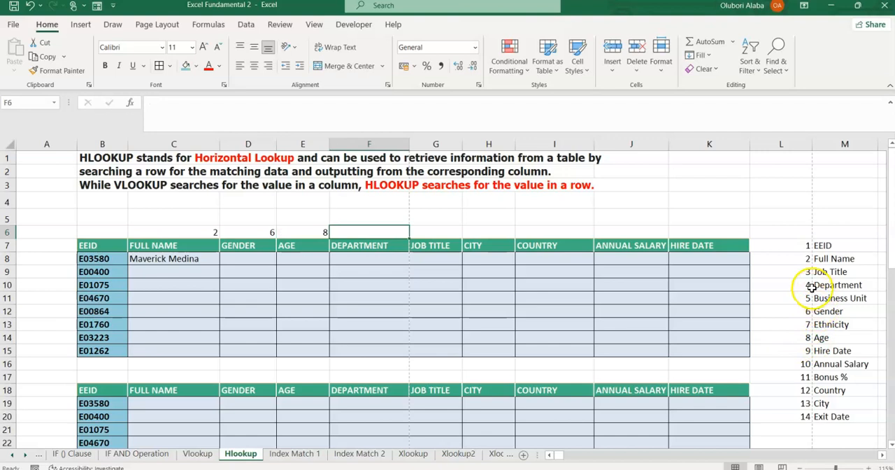
pyautogui.write('4')
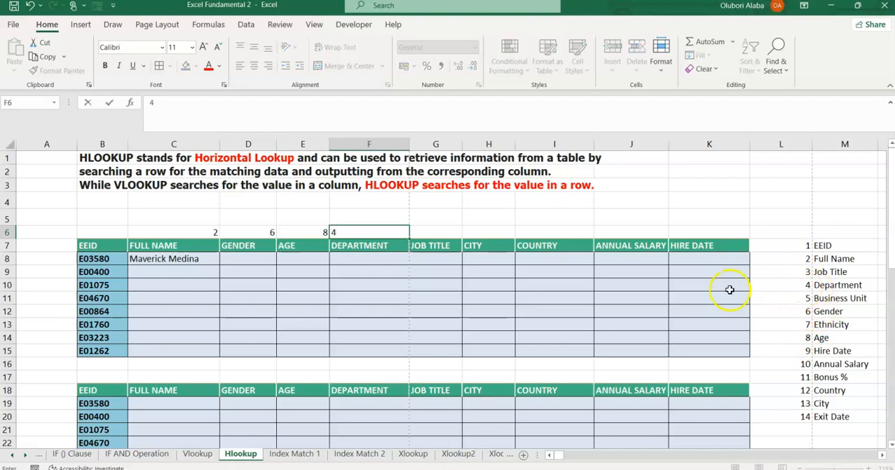
# Enter row index numbers 3, 13, 12, 10 and 9 in G6:K6 above Job Title, City, Country, Annual Salary and Hire Date.
pyautogui.click(430, 234)
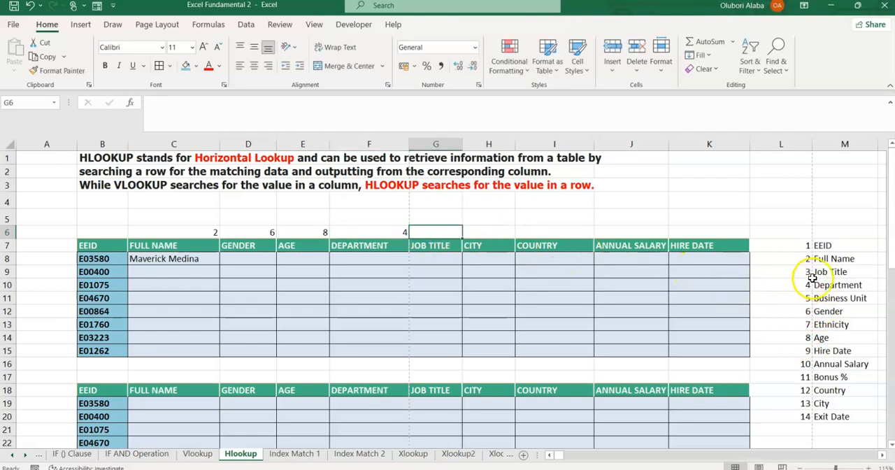
pyautogui.write('3')
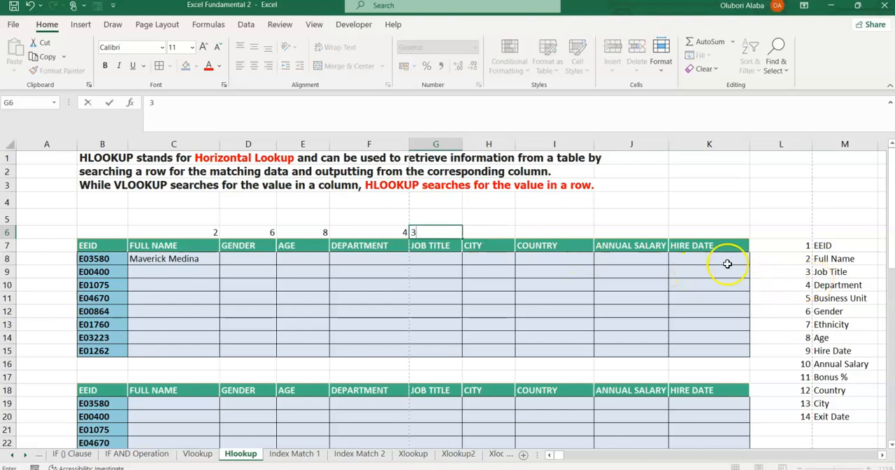
pyautogui.click(494, 232)
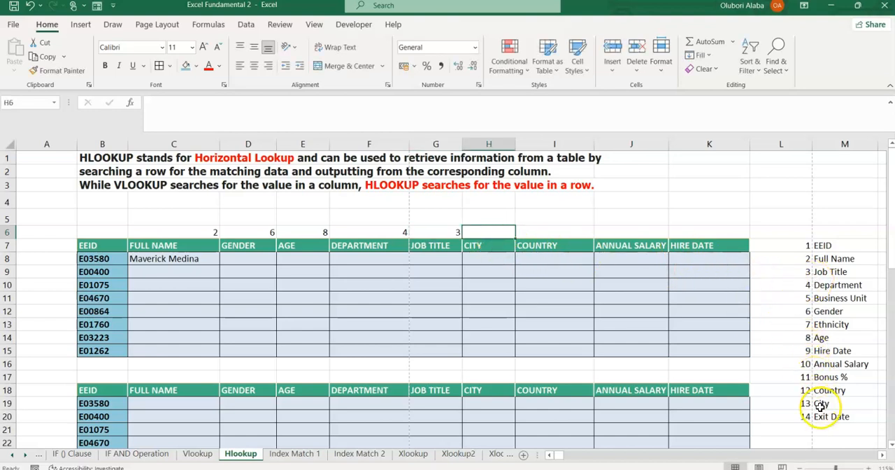
pyautogui.write('13')
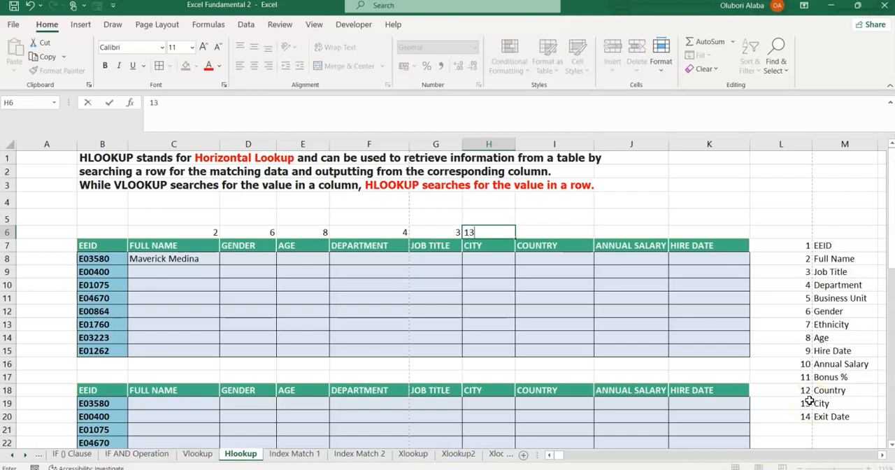
pyautogui.press('Tab')
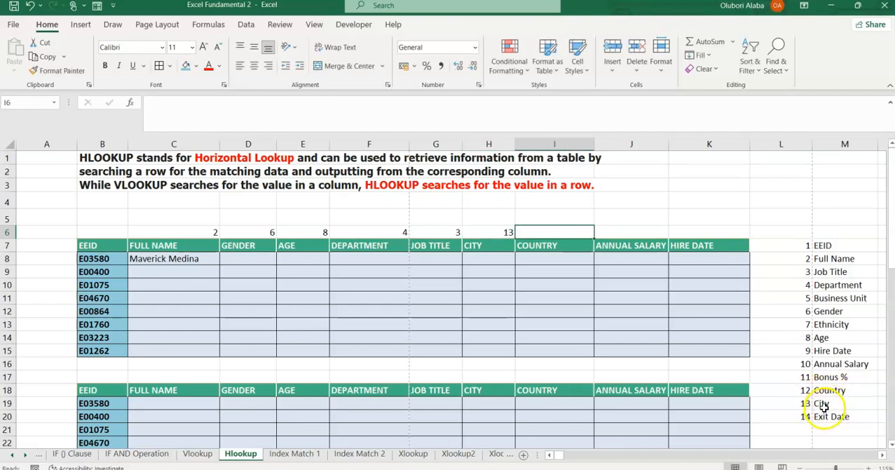
pyautogui.write('12')
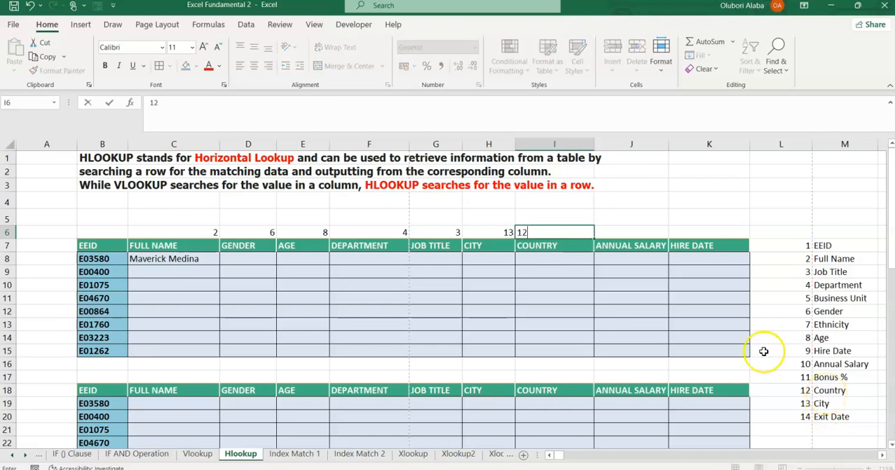
pyautogui.click(638, 233)
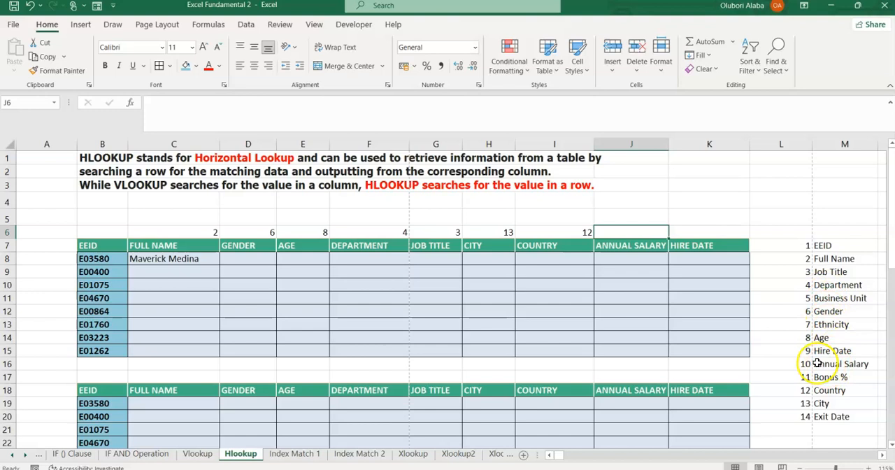
pyautogui.write('10')
pyautogui.press('Tab')
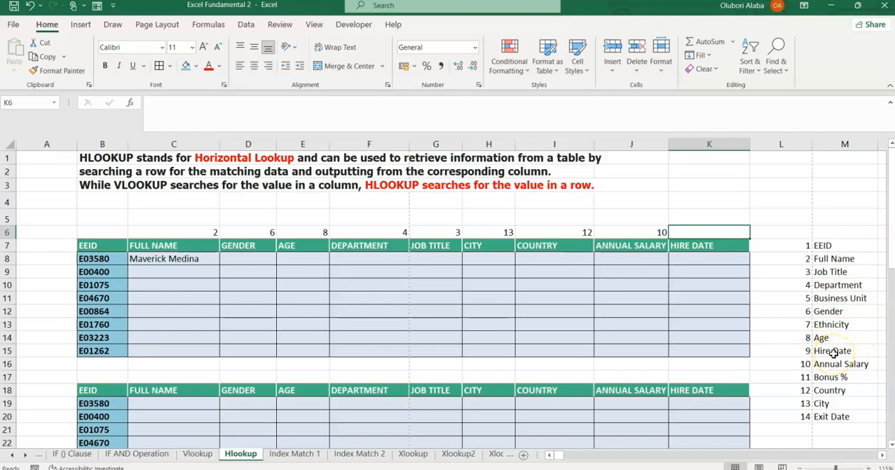
pyautogui.write('9')
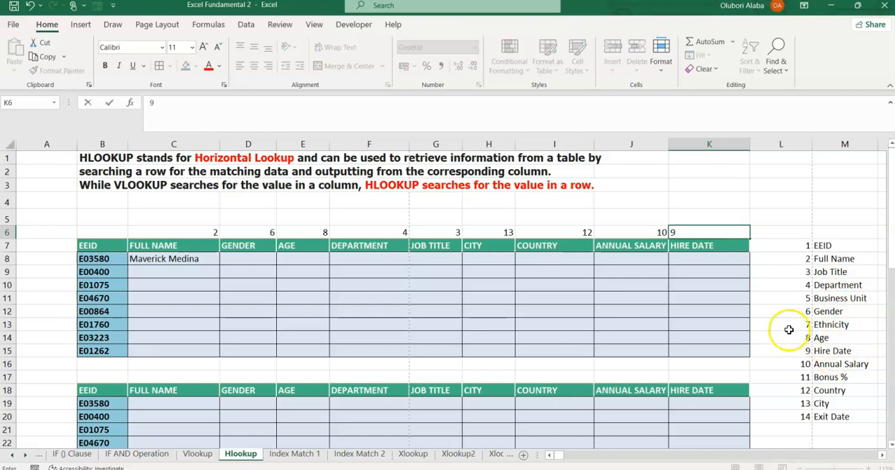
# Replace the hard-coded row index in the C8 HLOOKUP formula with a reference to C6.
pyautogui.click(172, 259)
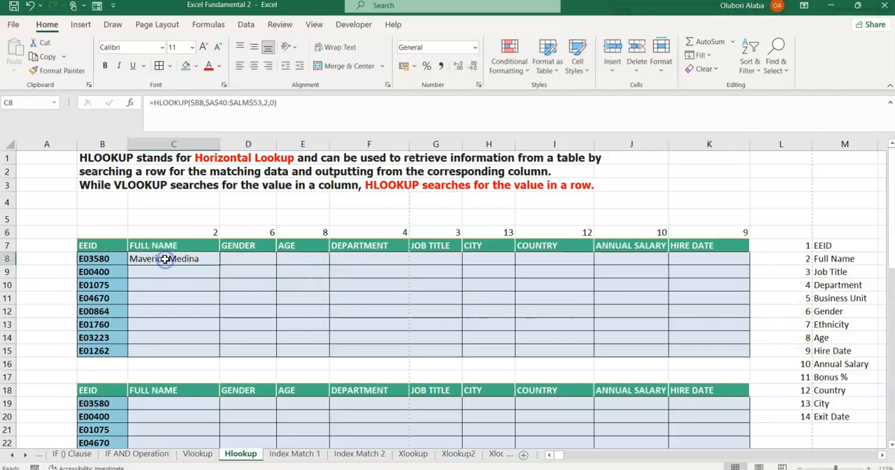
pyautogui.click(267, 102)
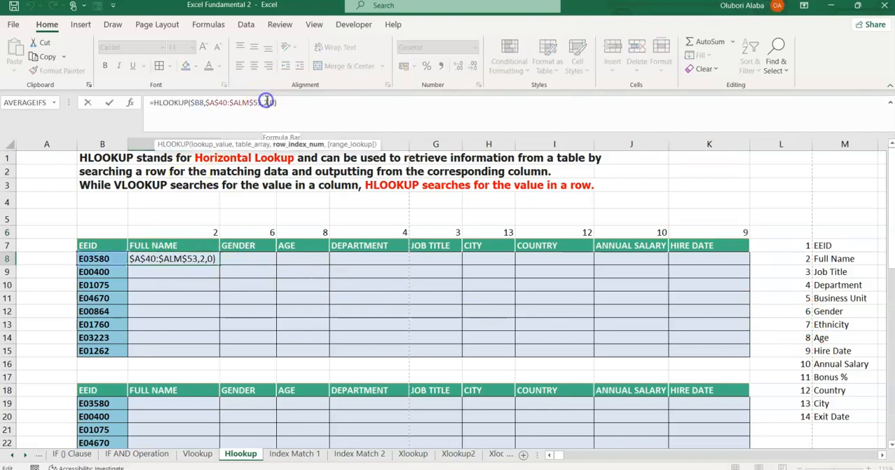
pyautogui.click(197, 232)
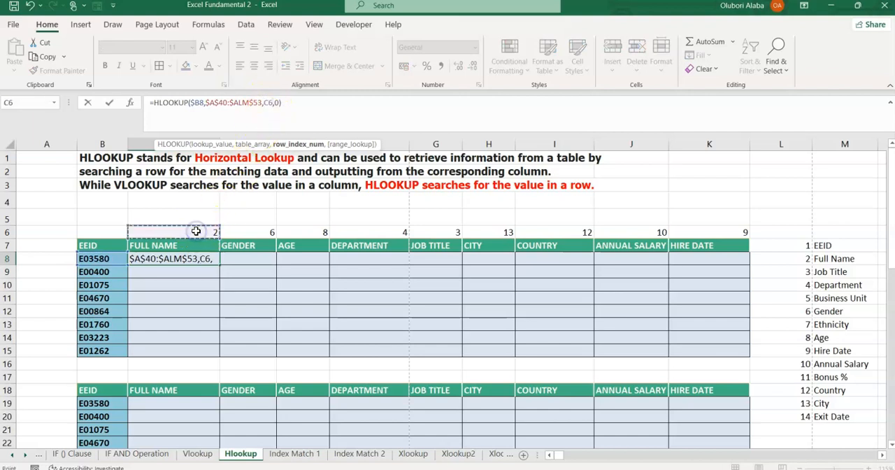
pyautogui.press('Return')
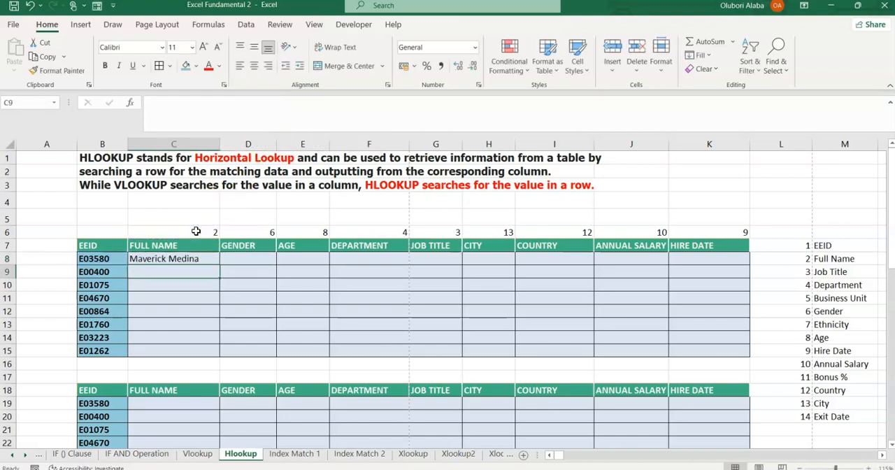
# Try to fill the C8 HLOOKUP formula across the first employee table, C8:K15.
pyautogui.click(187, 258)
pyautogui.moveTo(219, 265); pyautogui.dragTo(756, 349)
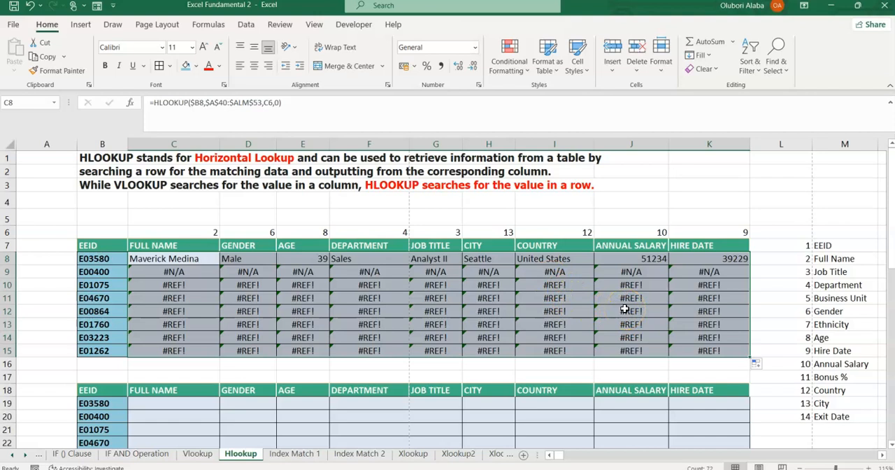
# Lock the row of the C8 formula's row index reference as C$6 and refill the formula across C8:K15.
pyautogui.click(149, 259)
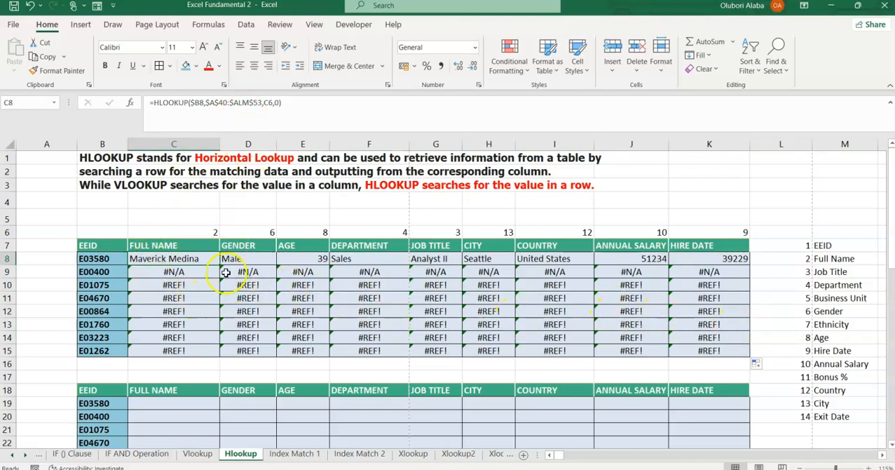
pyautogui.click(269, 104)
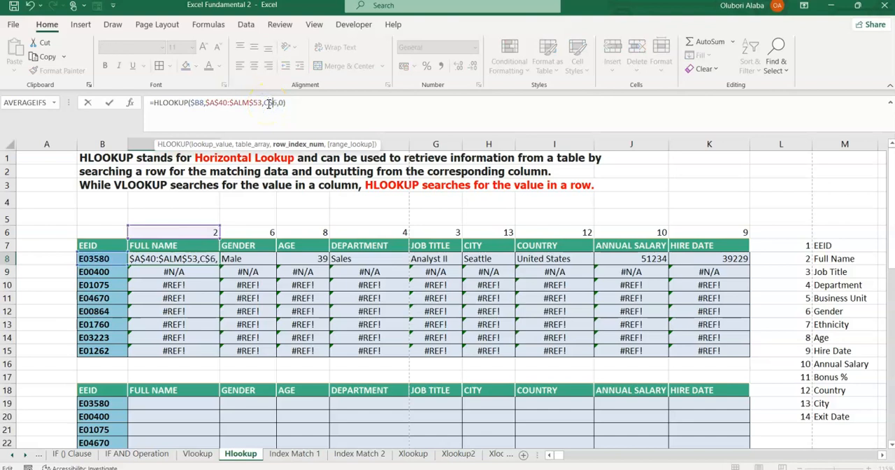
pyautogui.click(271, 105)
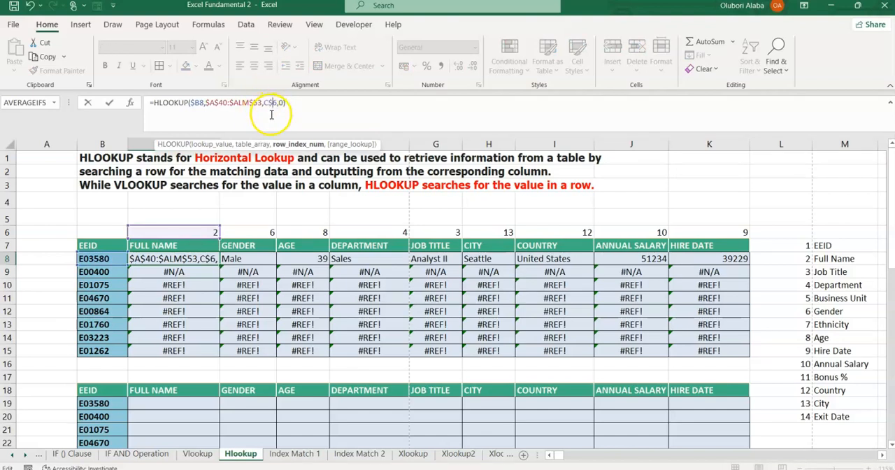
pyautogui.press('Return')
pyautogui.click(200, 258)
pyautogui.moveTo(221, 264); pyautogui.dragTo(759, 358)
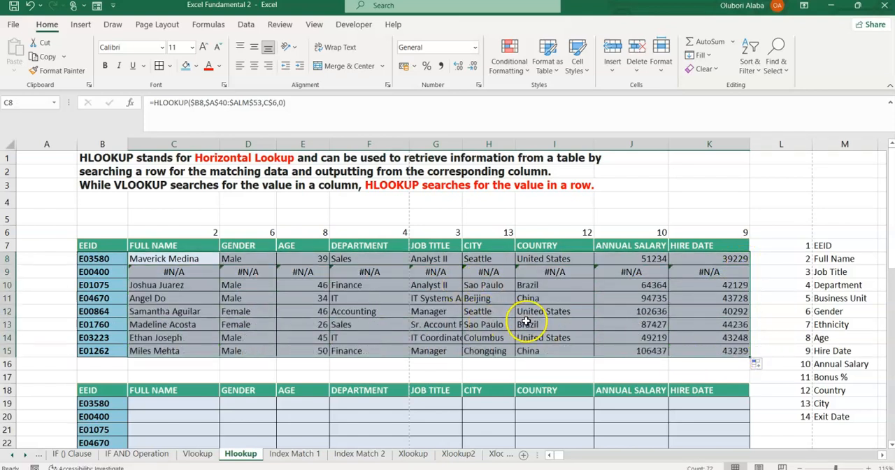
# Examine the row 9 lookup formulas in C9:K9 against the EEID in B9.
pyautogui.click(339, 323)
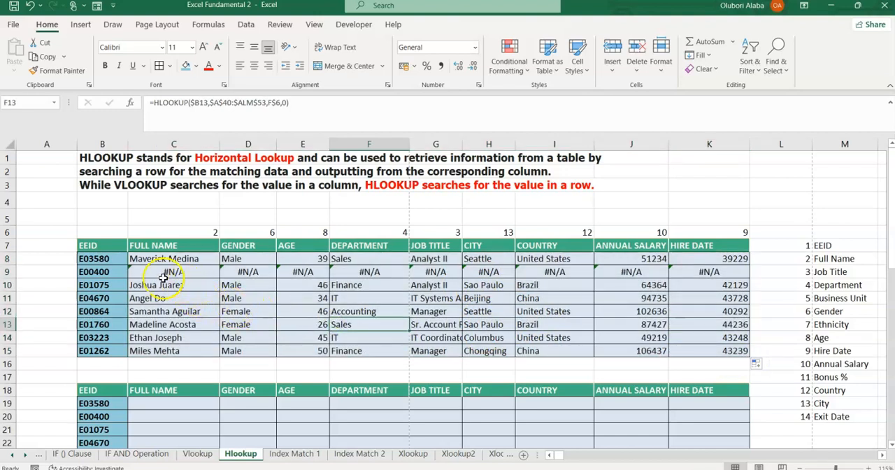
pyautogui.click(95, 271)
pyautogui.click(212, 271)
pyautogui.moveTo(212, 271); pyautogui.dragTo(674, 271)
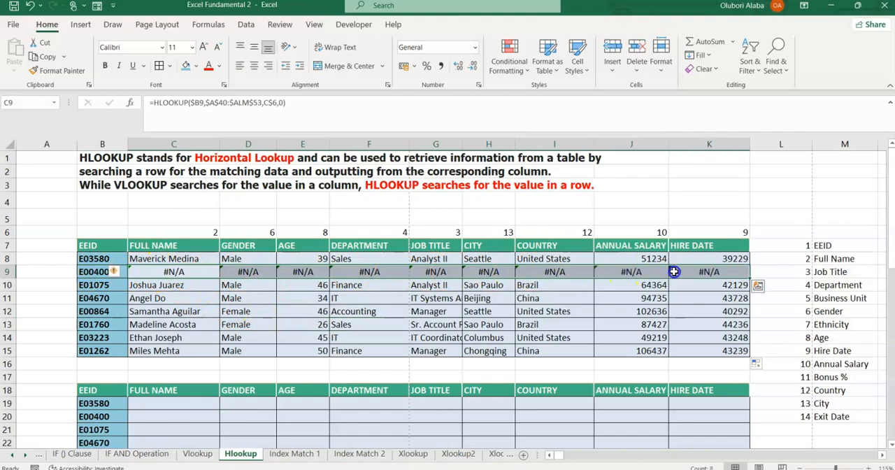
pyautogui.click(318, 272)
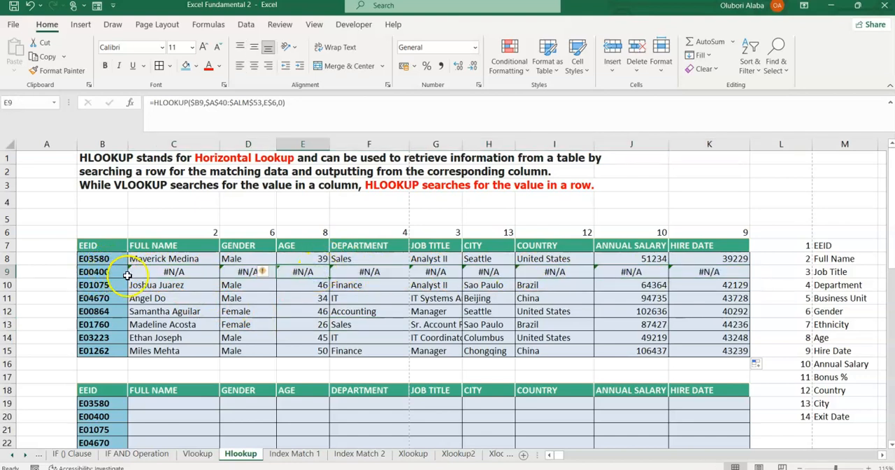
pyautogui.click(154, 272)
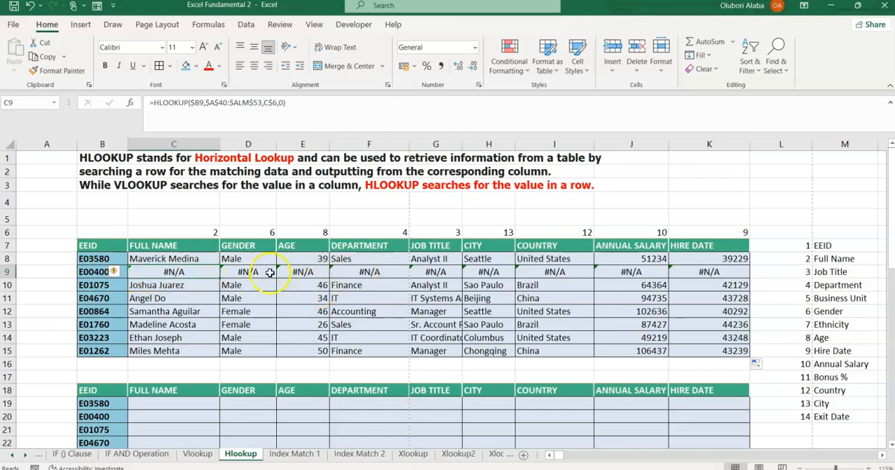
# Wrap the C8 HLOOKUP formula in IFERROR with "-" as the value if error.
pyautogui.click(139, 258)
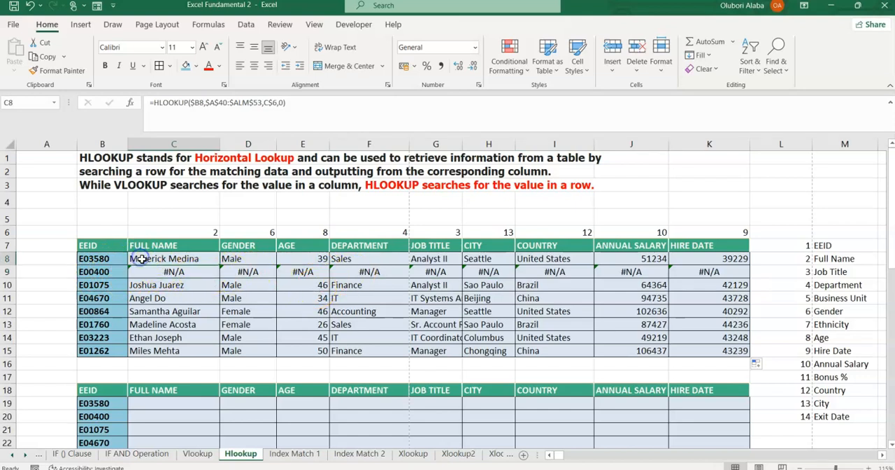
pyautogui.click(155, 102)
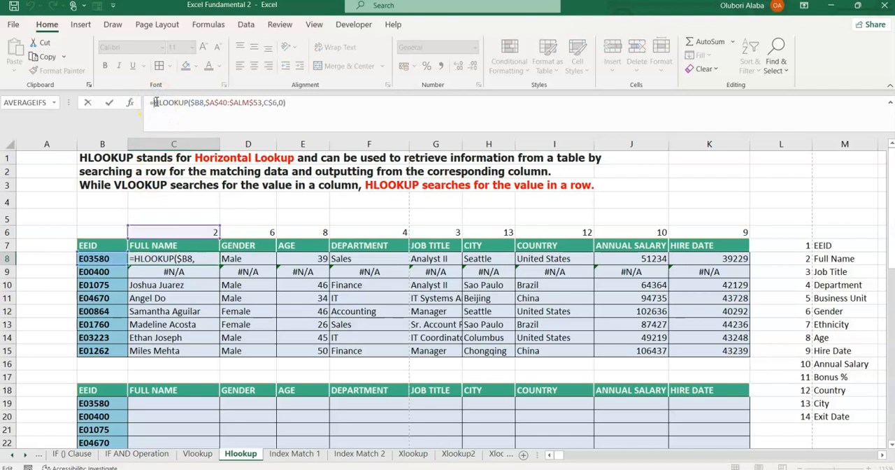
pyautogui.write('i')
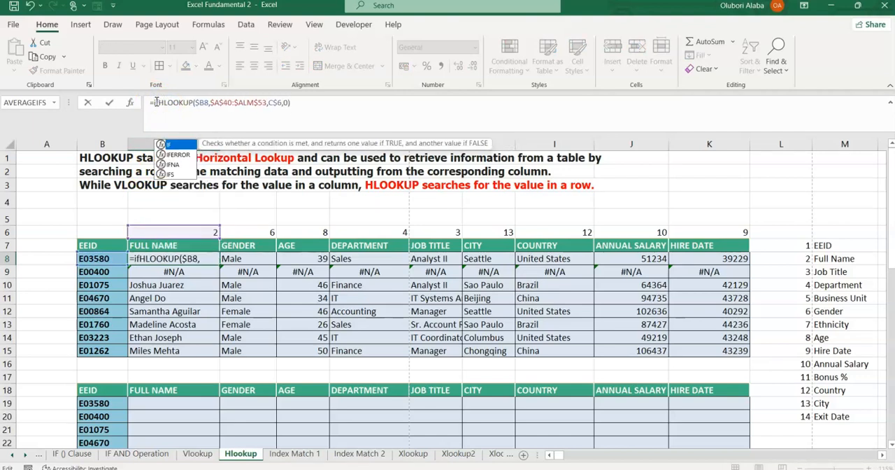
pyautogui.write('fe')
pyautogui.press('Tab')
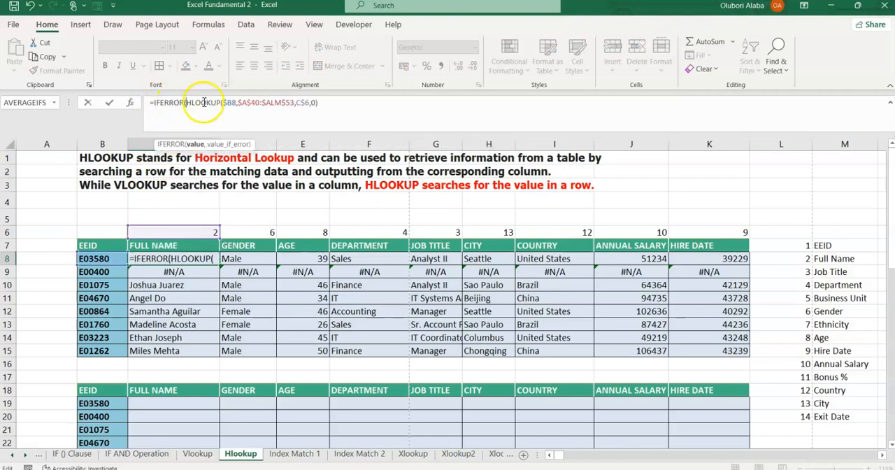
pyautogui.click(336, 101)
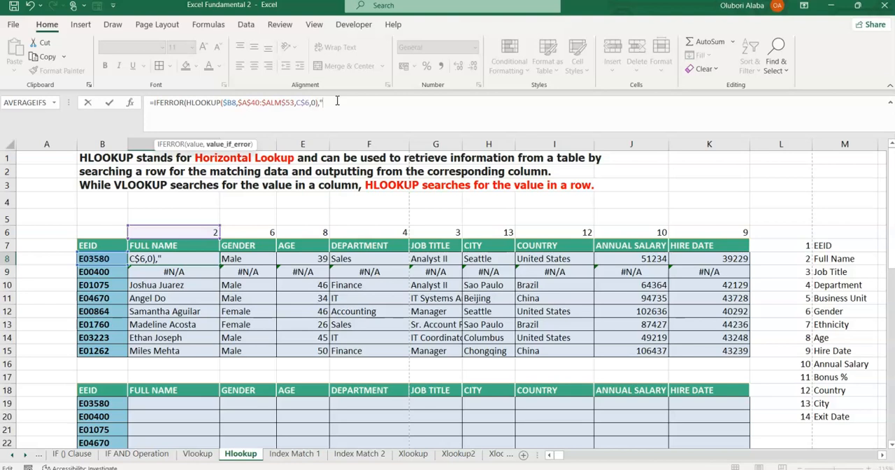
pyautogui.write(',"-")')
pyautogui.press('Return')
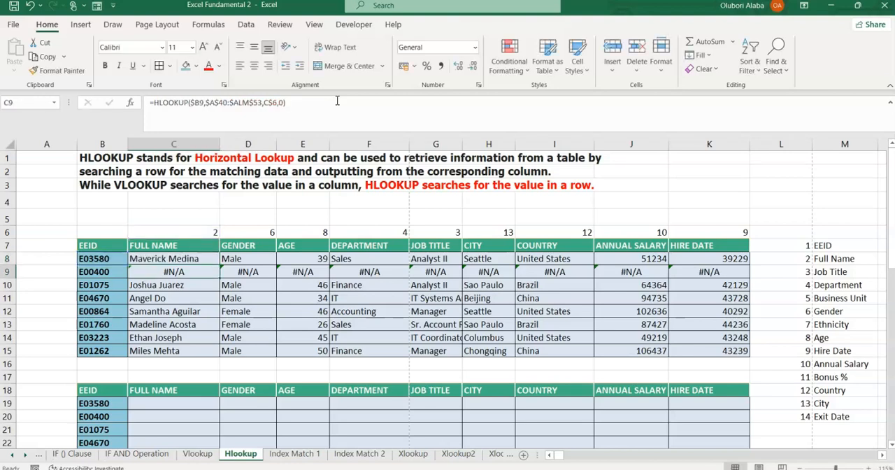
# Fill the IFERROR formula from C8 across the whole first employee table, C8:K15.
pyautogui.click(144, 260)
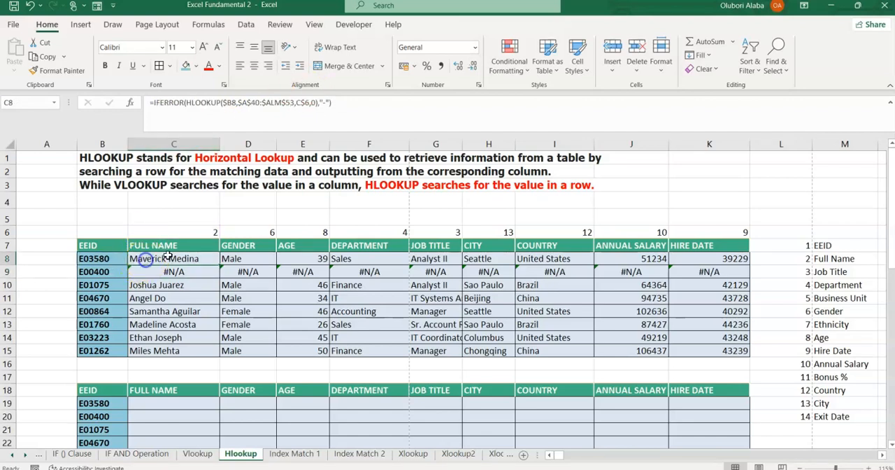
pyautogui.moveTo(221, 264); pyautogui.dragTo(754, 352)
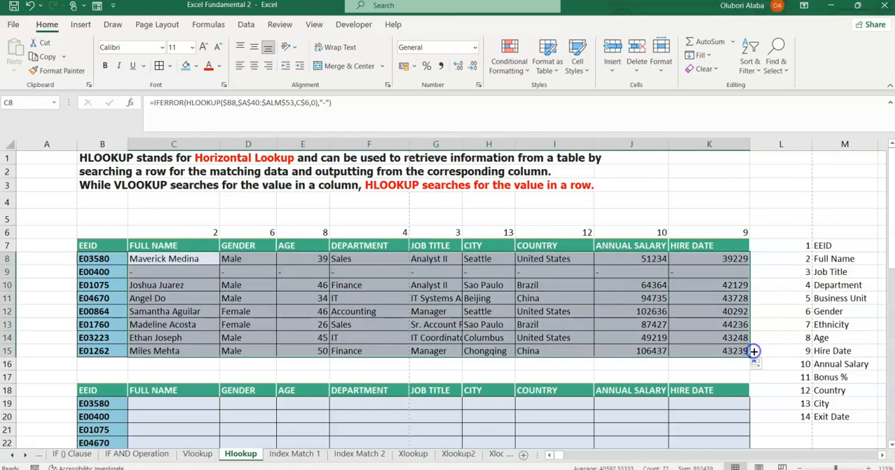
pyautogui.click(283, 307)
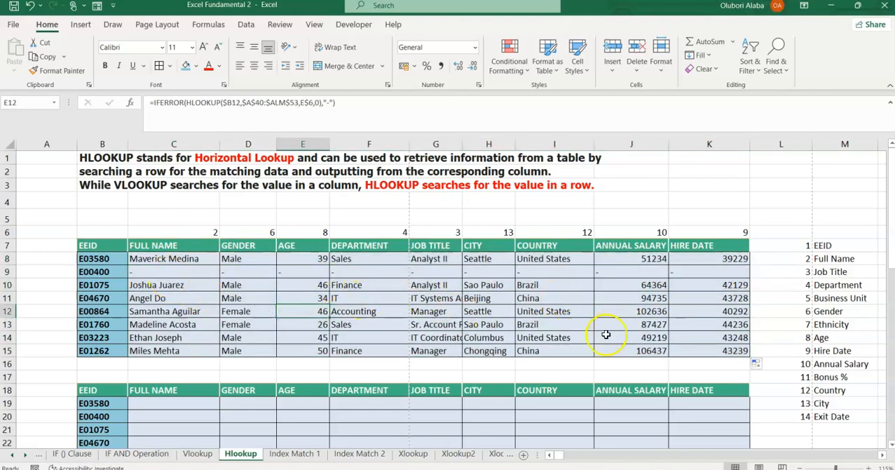
# Format the Annual Salary cells J8:J15 as Currency with the $ English (United States) symbol.
pyautogui.moveTo(636, 259); pyautogui.dragTo(653, 347)
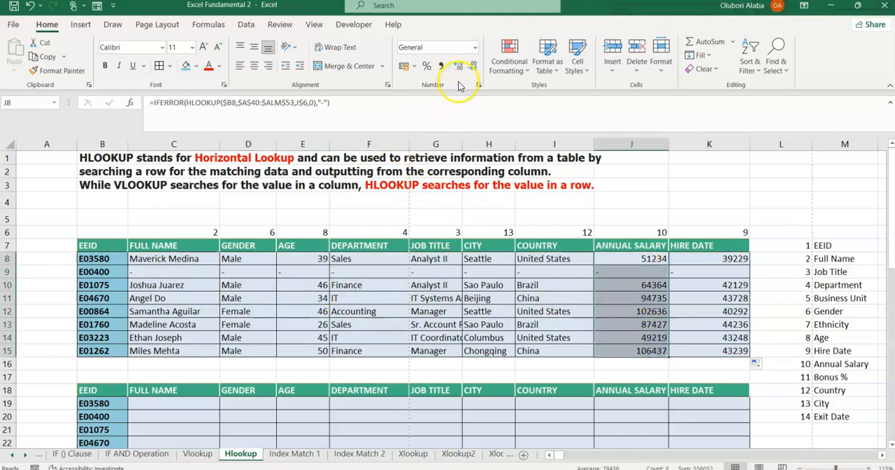
pyautogui.click(475, 47)
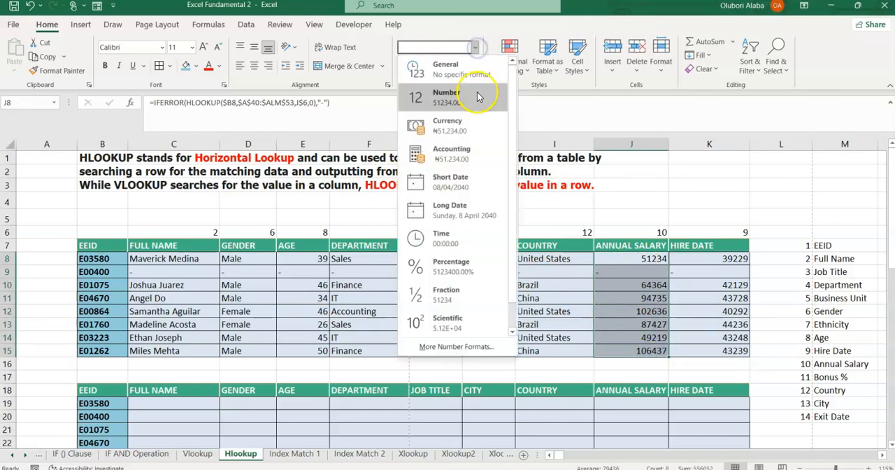
pyautogui.click(464, 346)
pyautogui.click(385, 197)
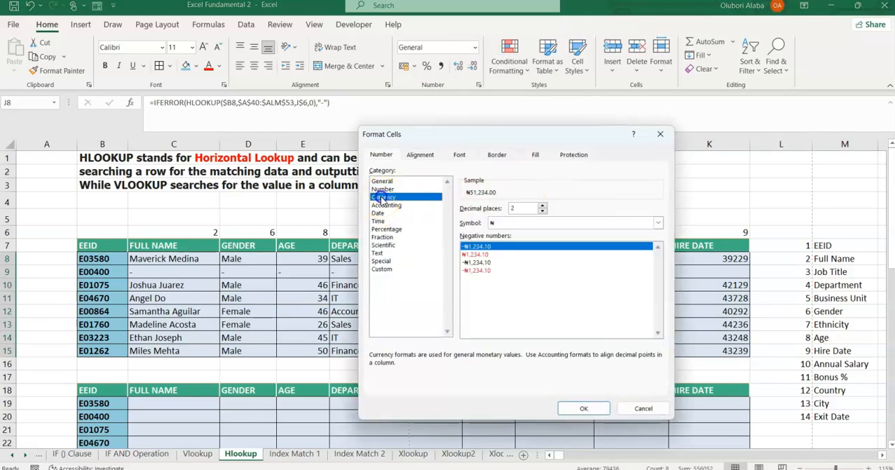
pyautogui.click(518, 223)
pyautogui.scroll(-3, 551, 311)
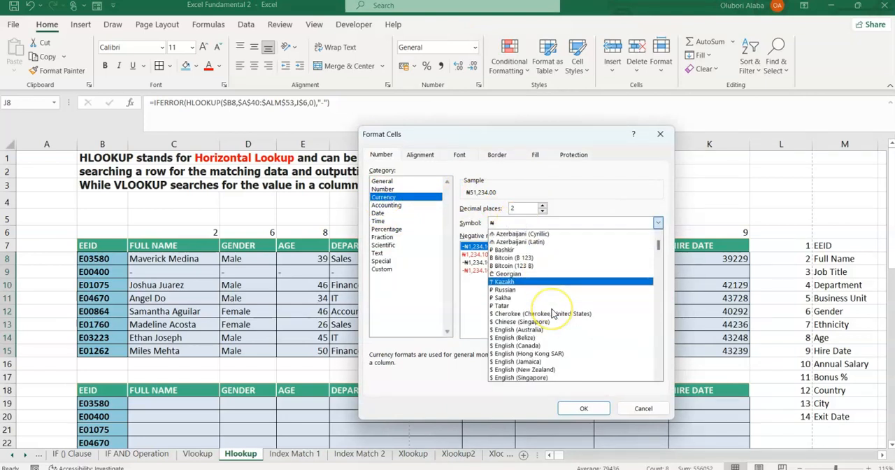
pyautogui.scroll(-1, 552, 313)
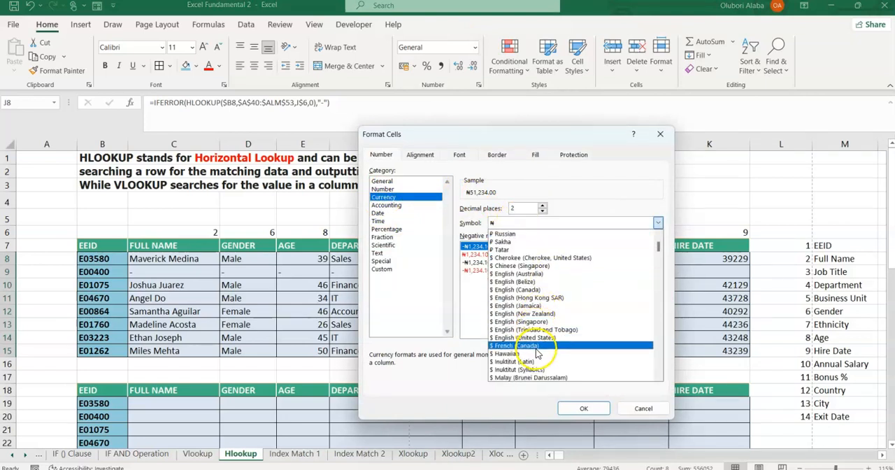
pyautogui.click(526, 337)
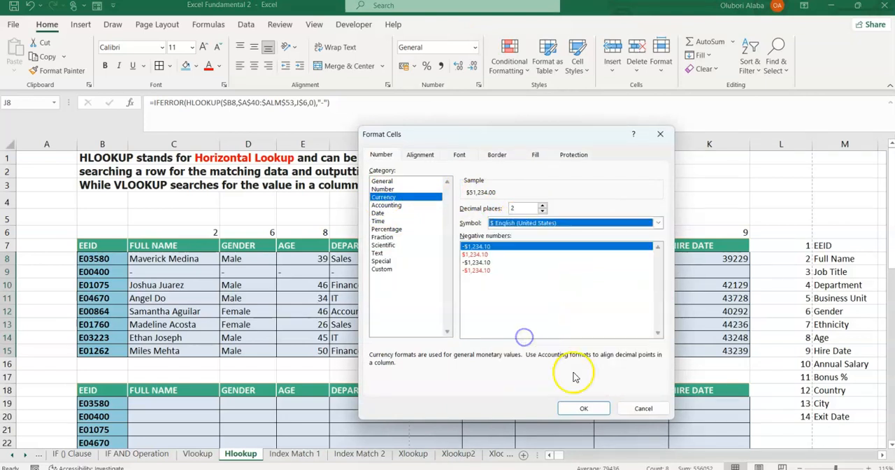
pyautogui.click(584, 408)
pyautogui.moveTo(633, 258); pyautogui.dragTo(638, 350)
# Format the Hire Date cells K8:K15 as Short Date.
pyautogui.moveTo(703, 258); pyautogui.dragTo(721, 352)
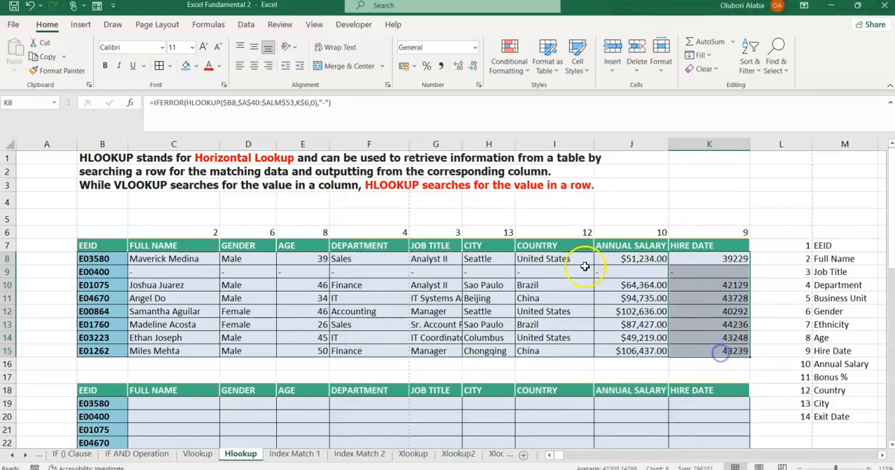
pyautogui.click(476, 47)
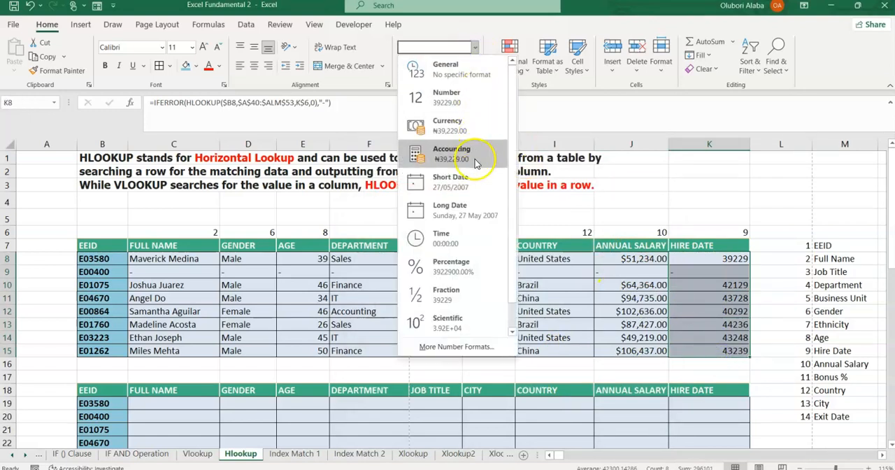
pyautogui.click(453, 182)
pyautogui.click(716, 286)
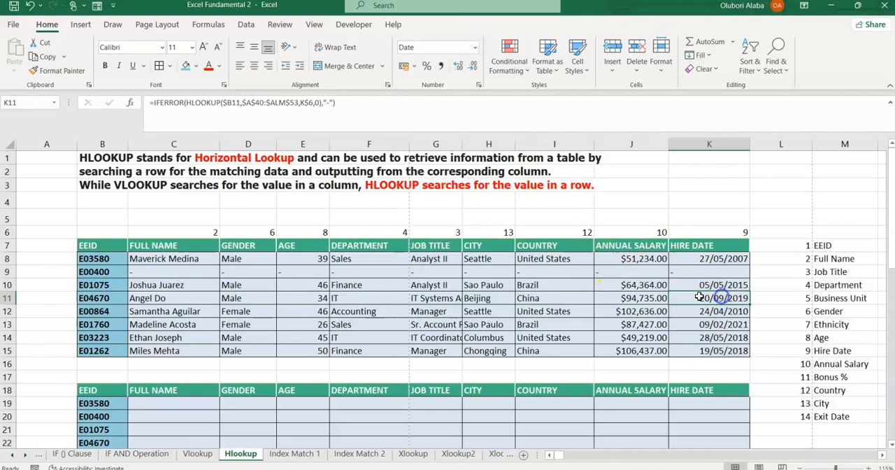
pyautogui.click(151, 259)
pyautogui.moveTo(151, 259); pyautogui.dragTo(688, 349)
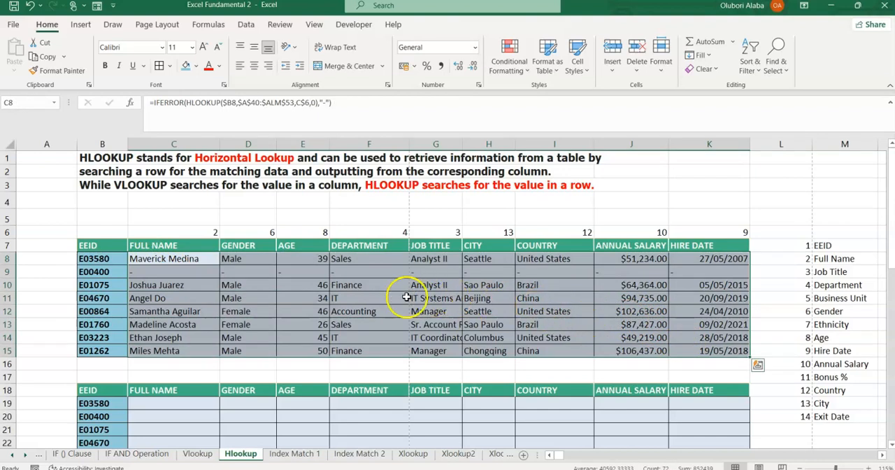
pyautogui.moveTo(304, 299); pyautogui.dragTo(308, 314)
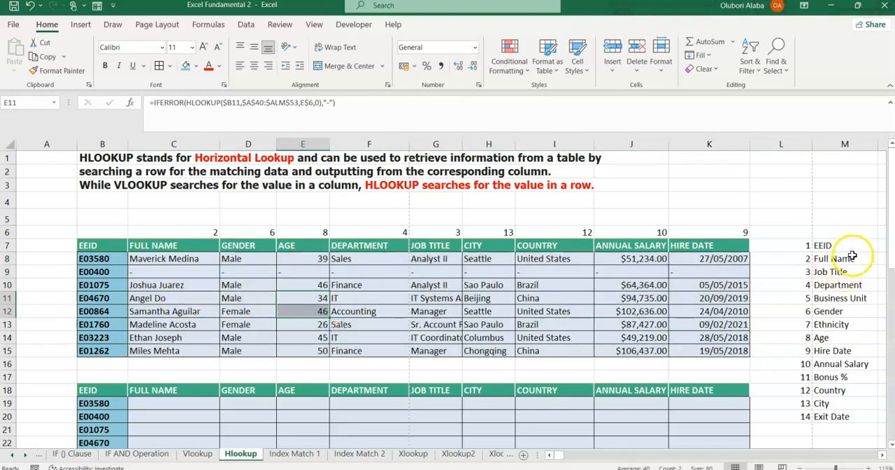
# Clear the numbered field label list in L7:M20.
pyautogui.moveTo(805, 247); pyautogui.dragTo(855, 416)
pyautogui.press('Delete')
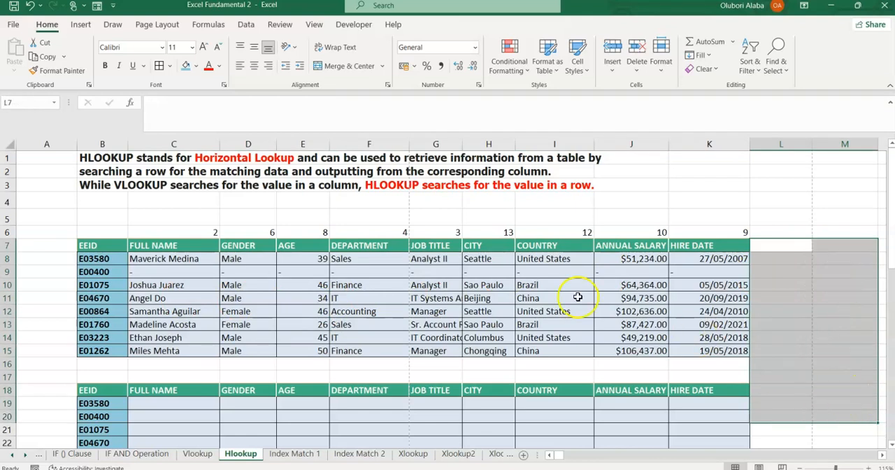
pyautogui.scroll(-2, 492, 249)
pyautogui.click(453, 221)
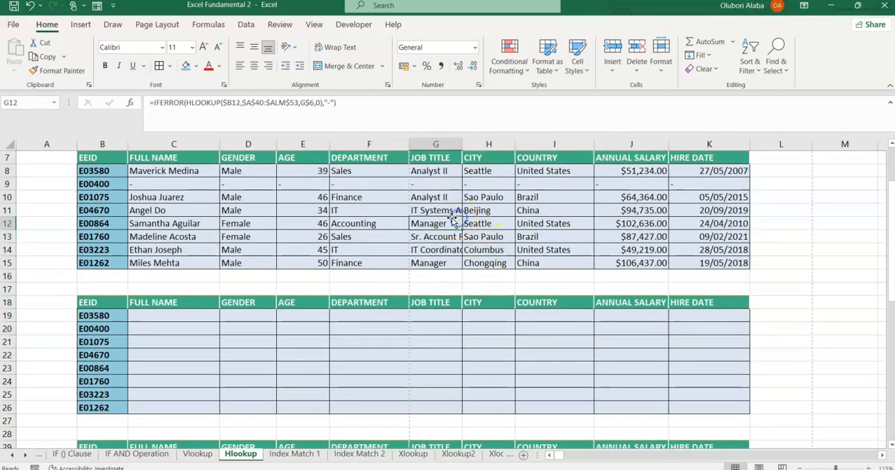
pyautogui.scroll(2, 453, 222)
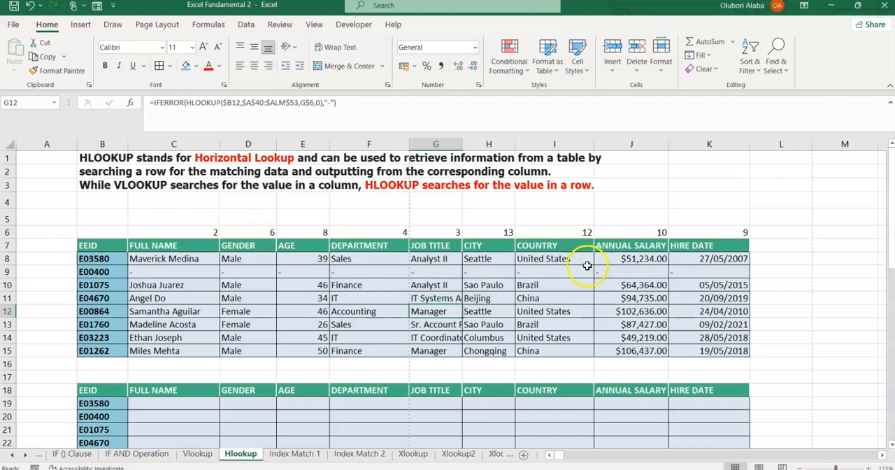
pyautogui.scroll(-1, 566, 254)
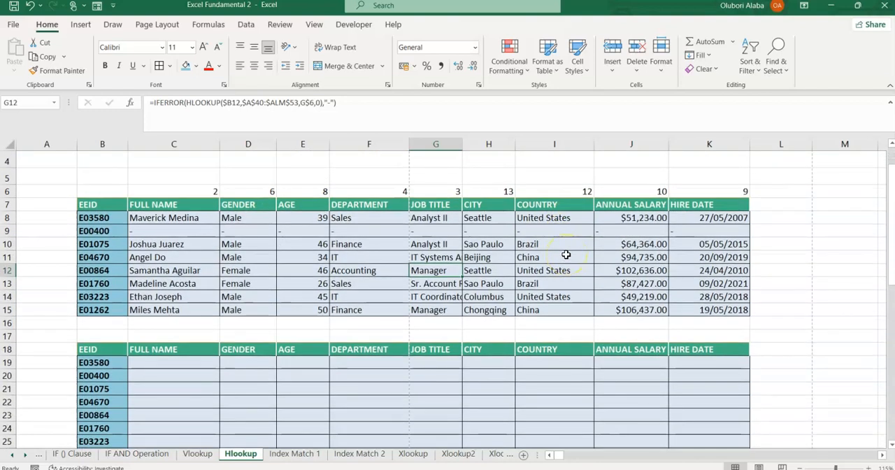
pyautogui.scroll(-1, 566, 255)
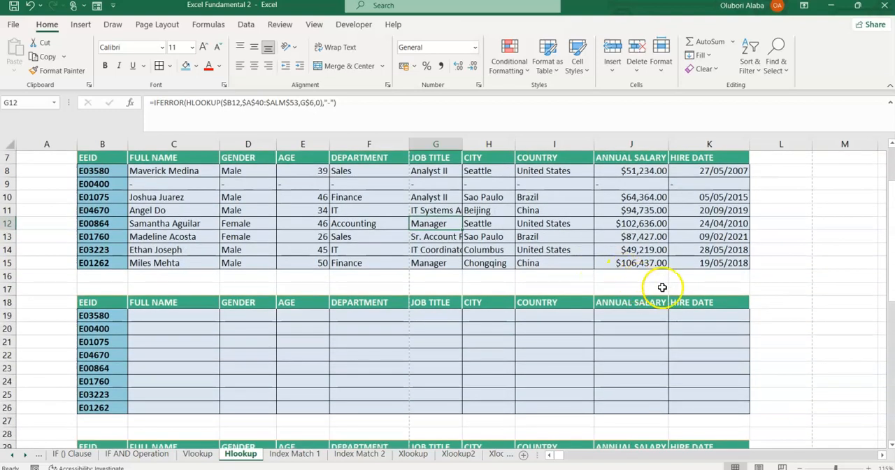
pyautogui.scroll(1, 658, 282)
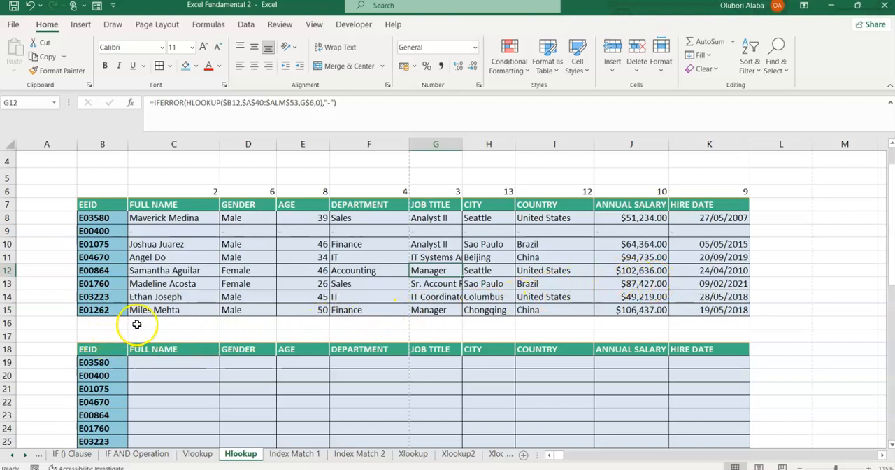
# Start a MATCH formula in B17 above the second employee table, using the row-locked header B$18 as its lookup value.
pyautogui.moveTo(151, 189); pyautogui.dragTo(718, 191)
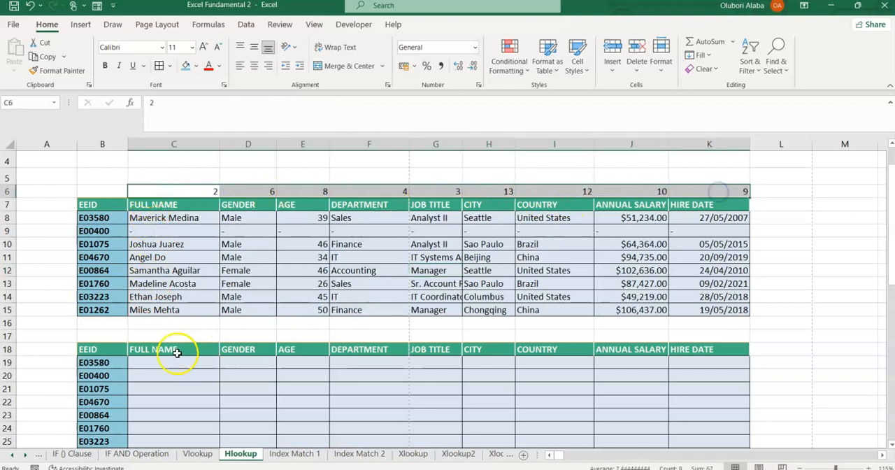
pyautogui.moveTo(81, 337); pyautogui.dragTo(680, 336)
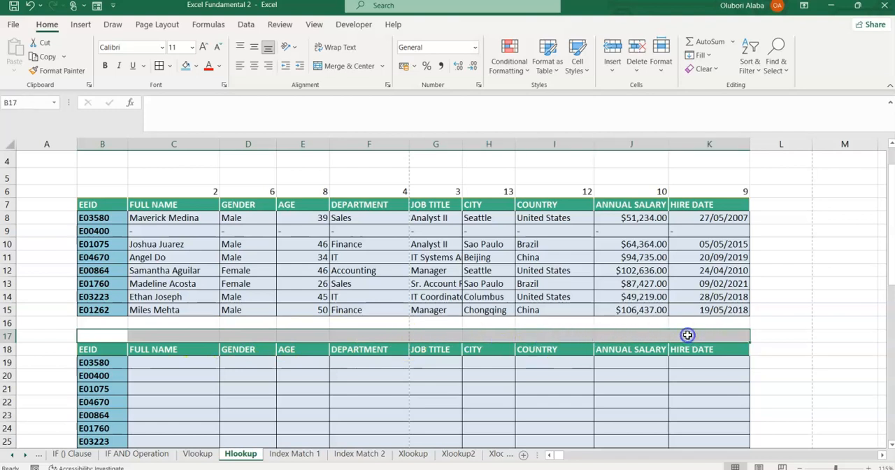
pyautogui.click(106, 337)
pyautogui.write('=a')
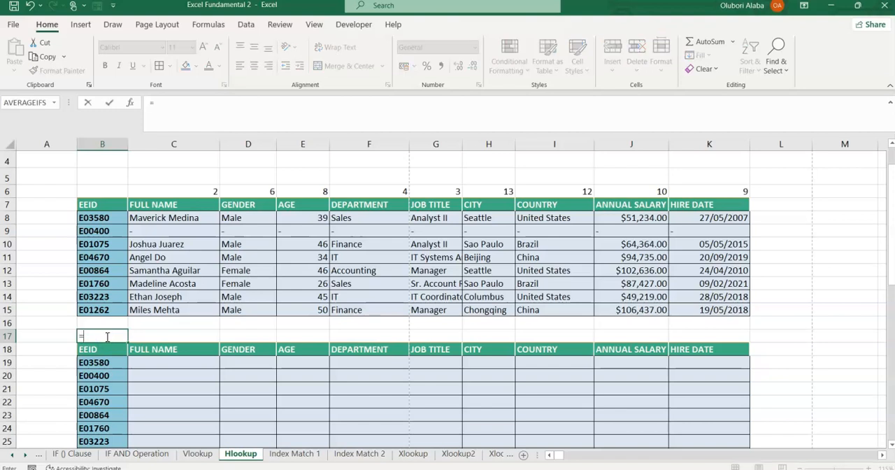
pyautogui.press('BackSpace')
pyautogui.write('mat')
pyautogui.press('Tab')
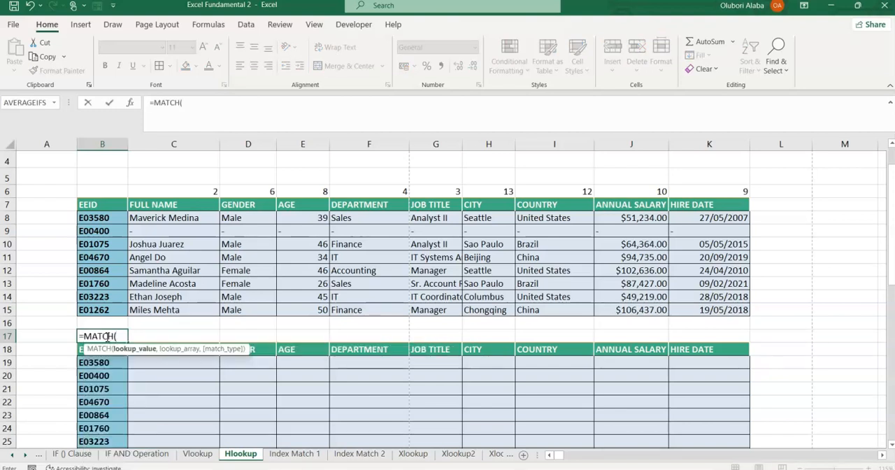
pyautogui.click(82, 351)
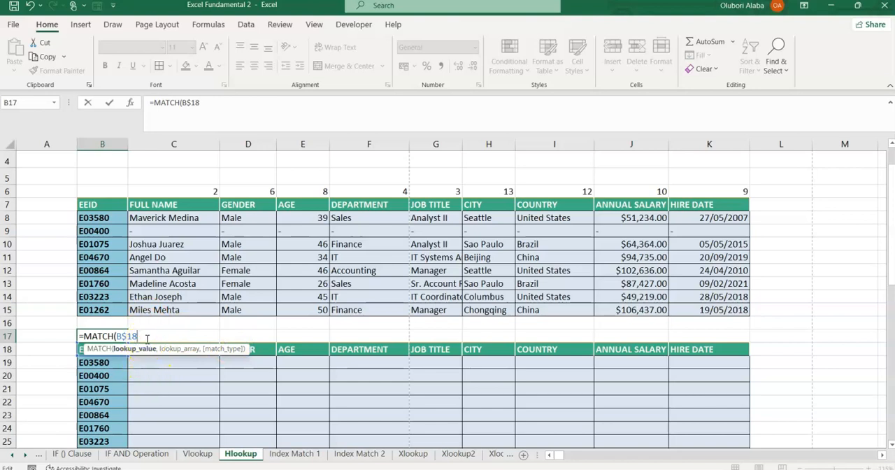
pyautogui.write(',')
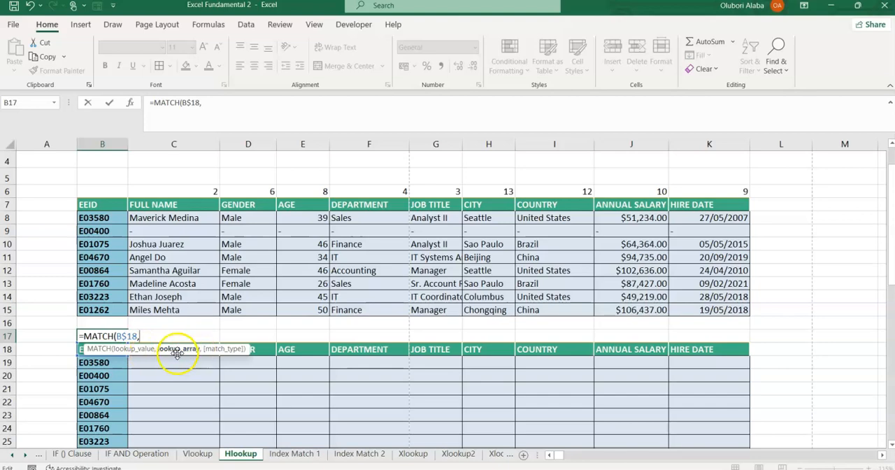
# Complete the B17 MATCH formula with the field labels $A$40:$A$53 as lookup array and exact match type 0.
pyautogui.scroll(-10, 176, 342)
pyautogui.moveTo(27, 237); pyautogui.dragTo(41, 407)
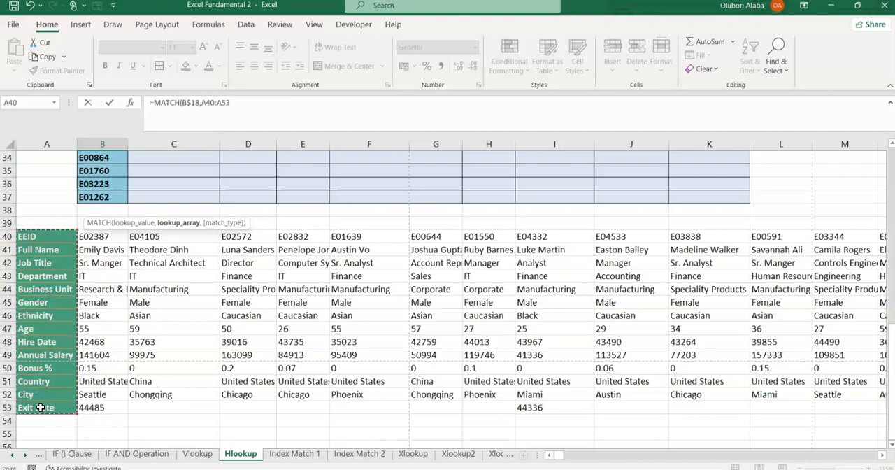
pyautogui.press('F4')
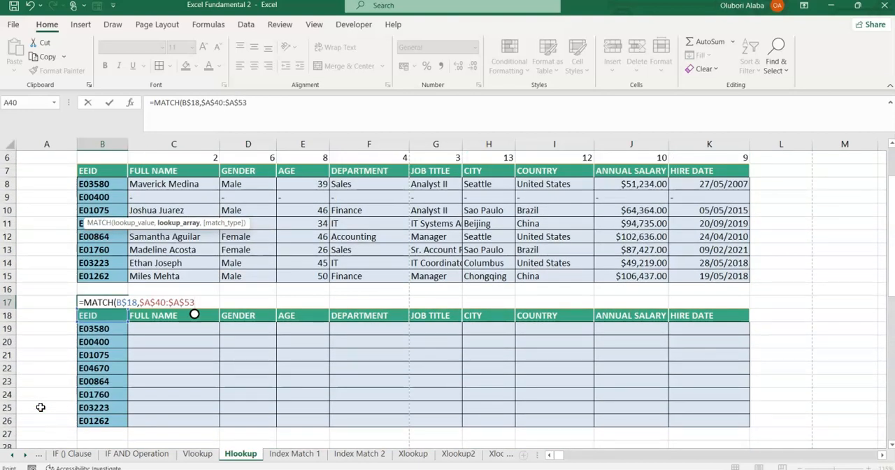
pyautogui.write(',')
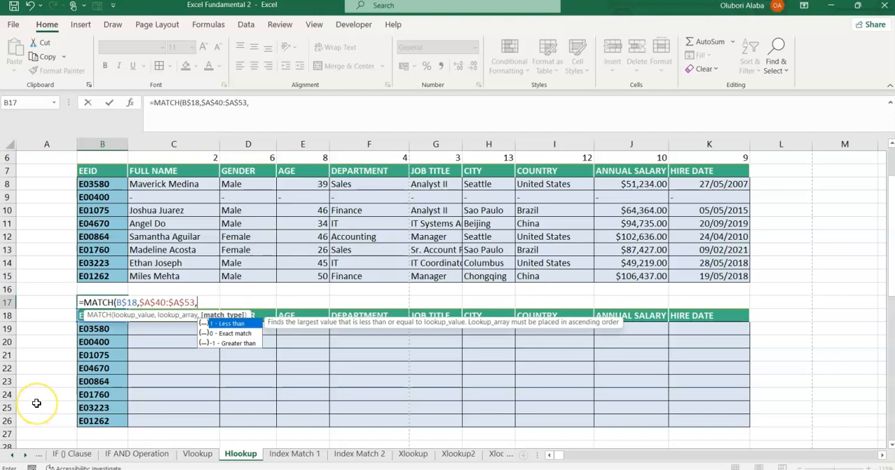
pyautogui.write('0')
pyautogui.press('Return')
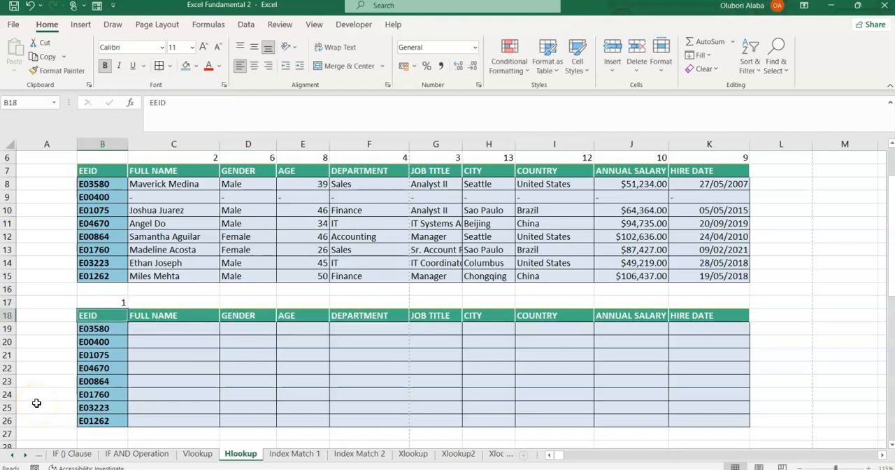
# Fill the MATCH formula from B17 across to K17 and compare the row with the typed indexes in C6:K6.
pyautogui.click(112, 305)
pyautogui.moveTo(127, 308); pyautogui.dragTo(713, 306)
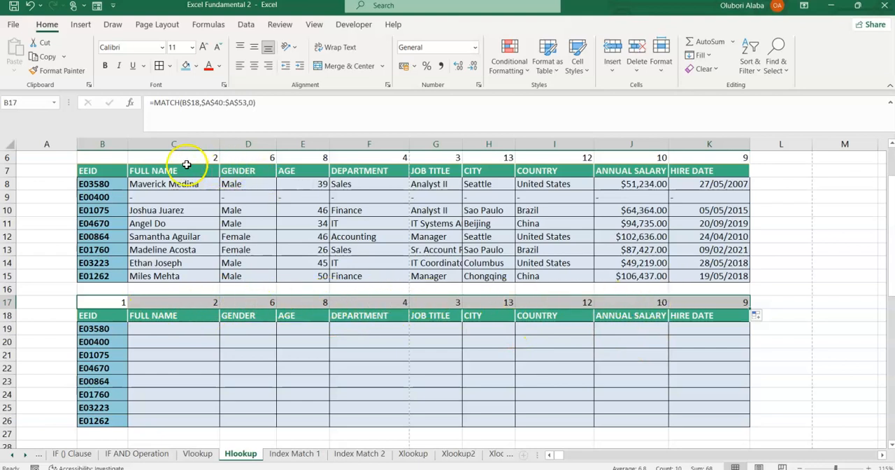
pyautogui.moveTo(140, 157); pyautogui.dragTo(704, 154)
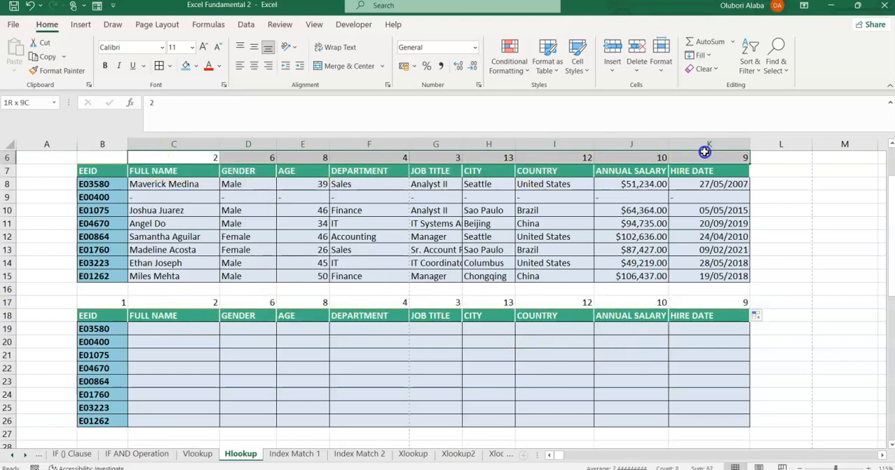
pyautogui.moveTo(114, 302); pyautogui.dragTo(725, 302)
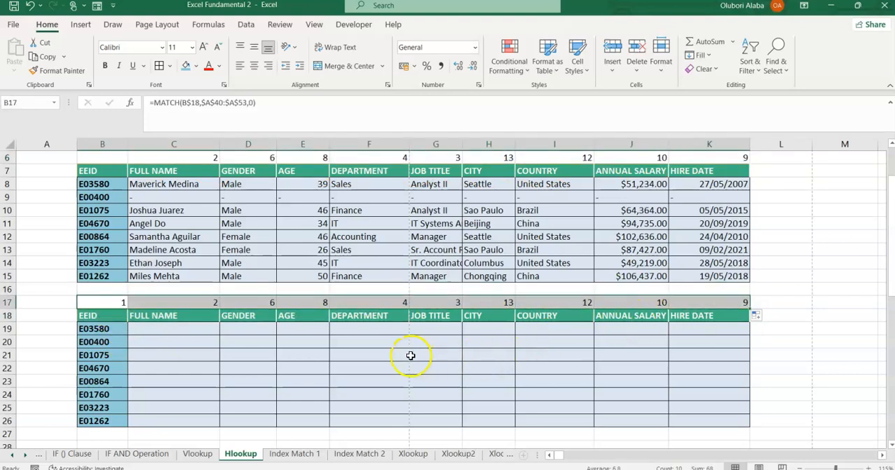
# Start an HLOOKUP formula in C19 with the column-locked employee ID $B19 as its lookup value.
pyautogui.click(166, 333)
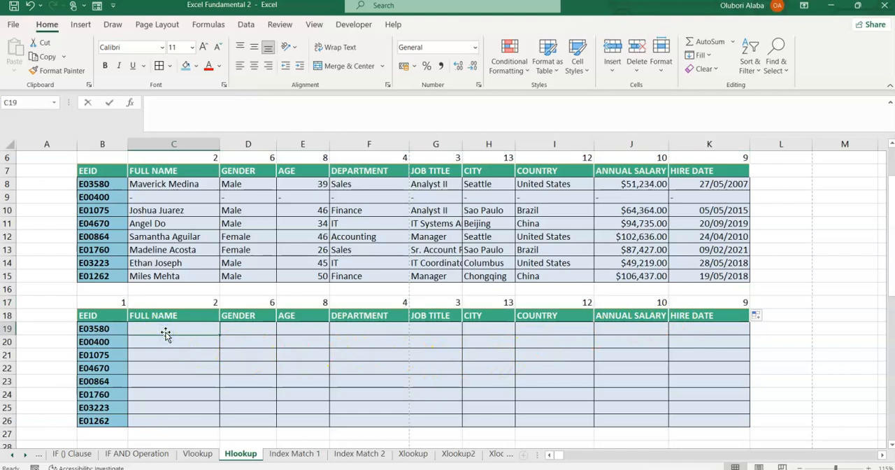
pyautogui.write('=HLOOKUP(')
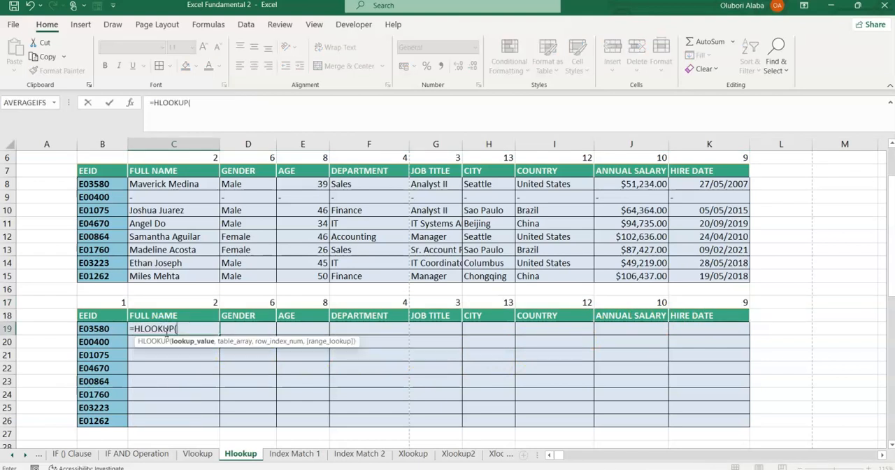
pyautogui.press('Return')
pyautogui.click(169, 335)
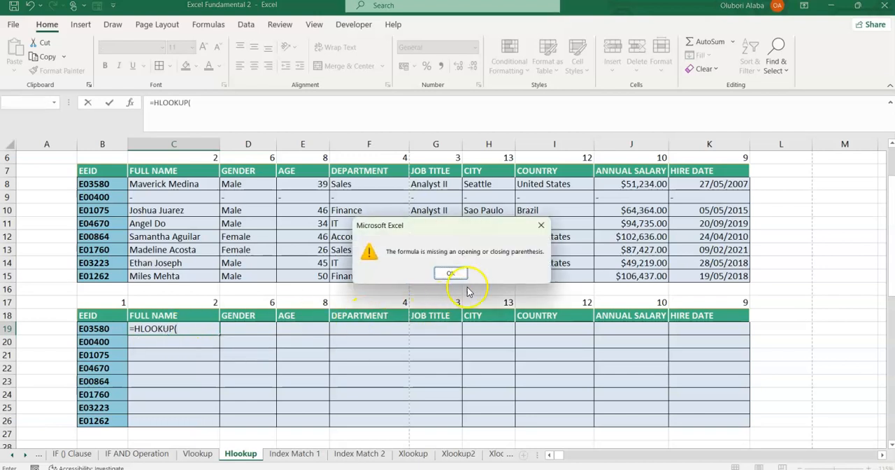
pyautogui.click(450, 273)
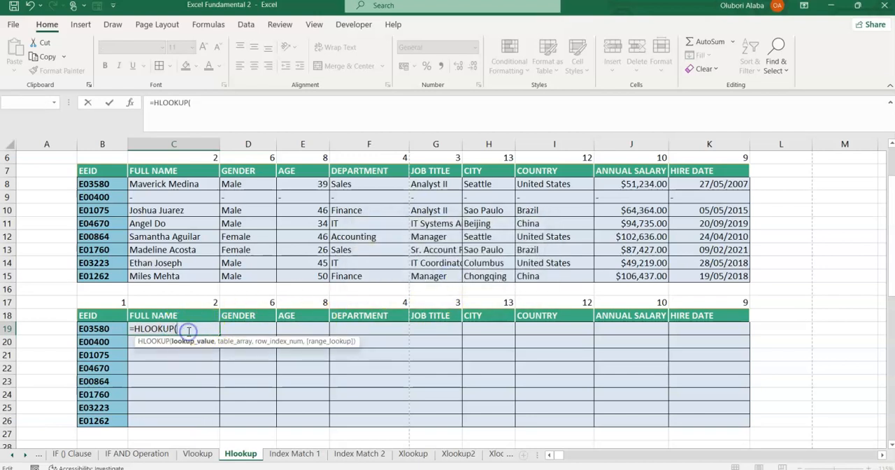
pyautogui.click(102, 330)
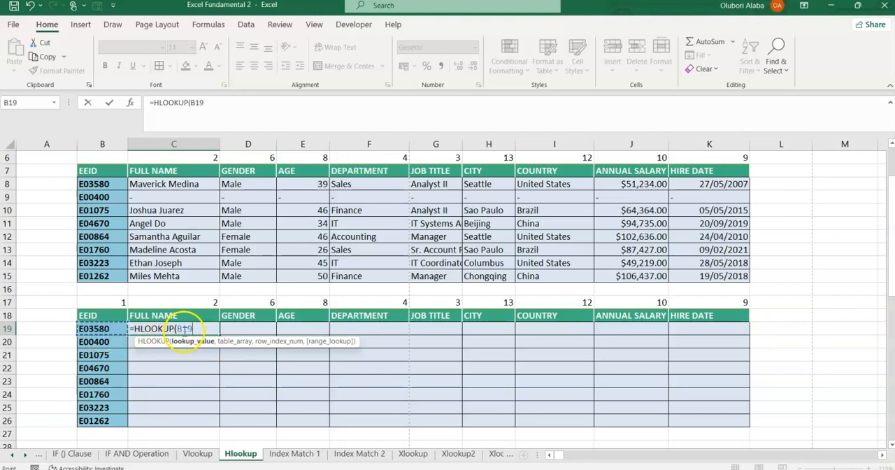
pyautogui.click(180, 329)
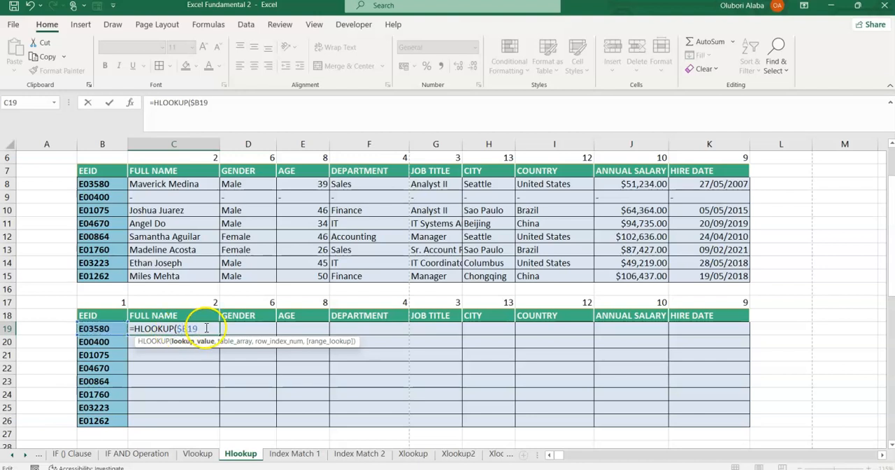
pyautogui.write(',')
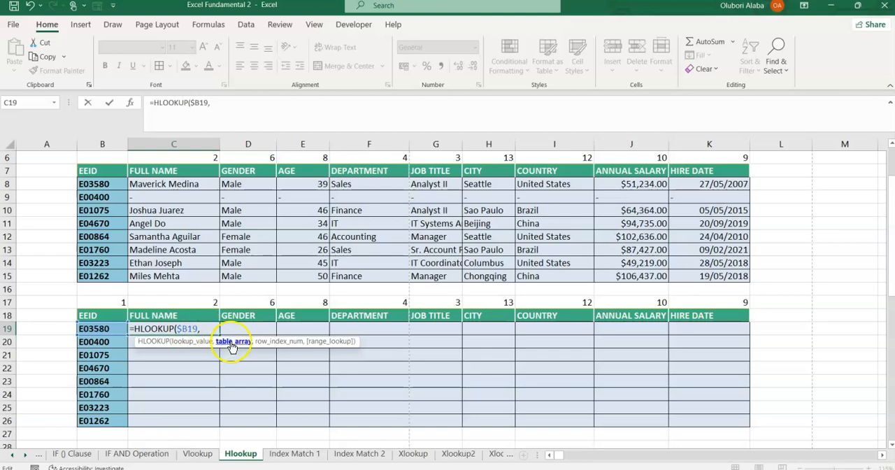
# Complete the C19 HLOOKUP formula with table array $A$40:$ALM$53, row index C17 and exact match 0.
pyautogui.scroll(-7, 170, 355)
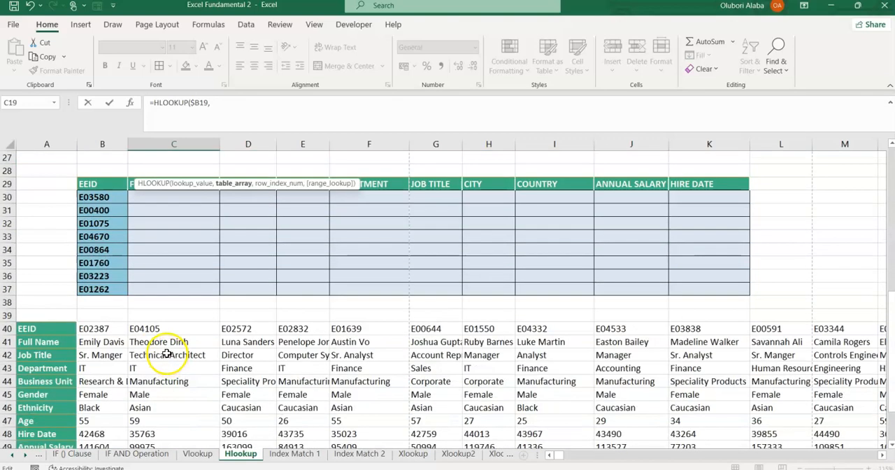
pyautogui.scroll(-2, 168, 355)
pyautogui.click(35, 250)
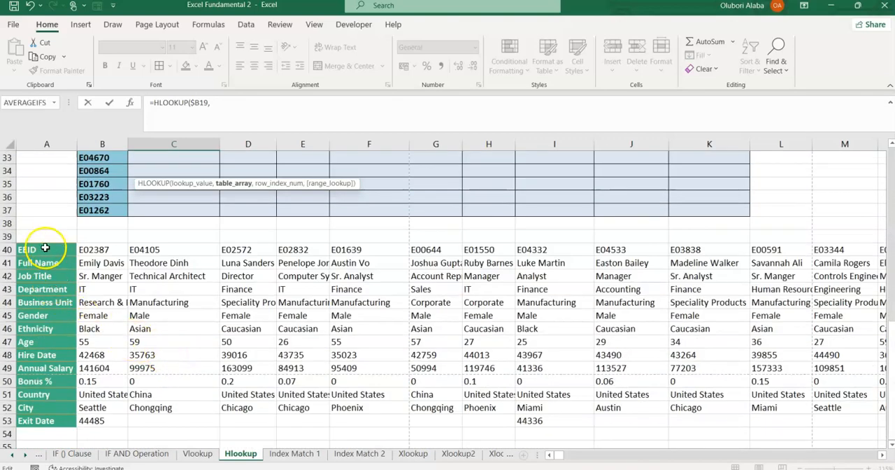
pyautogui.hotkey('ctrl', 'shift', 'Down')
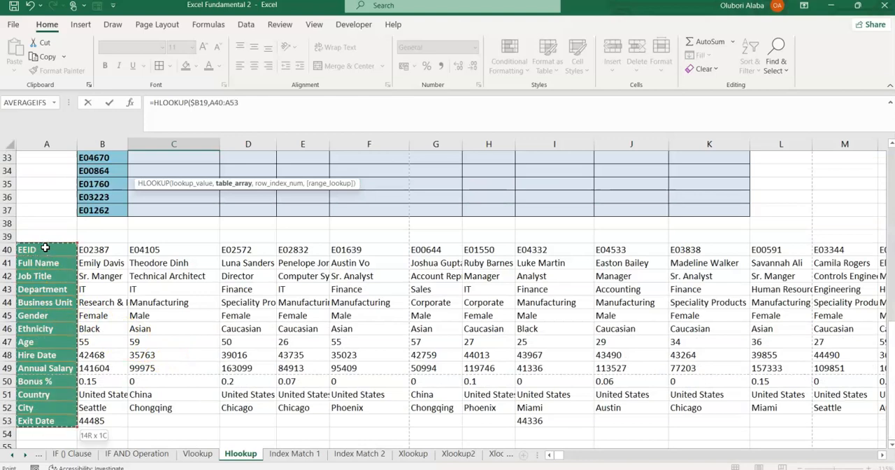
pyautogui.hotkey('ctrl', 'shift', 'Right')
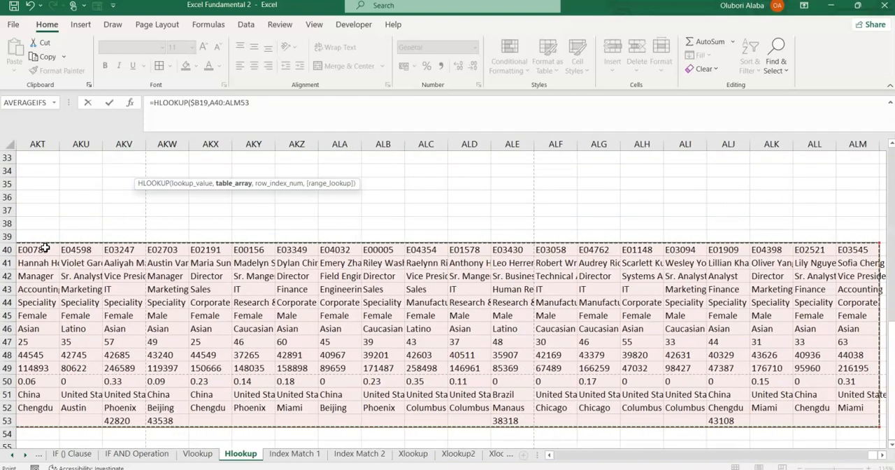
pyautogui.press('F4')
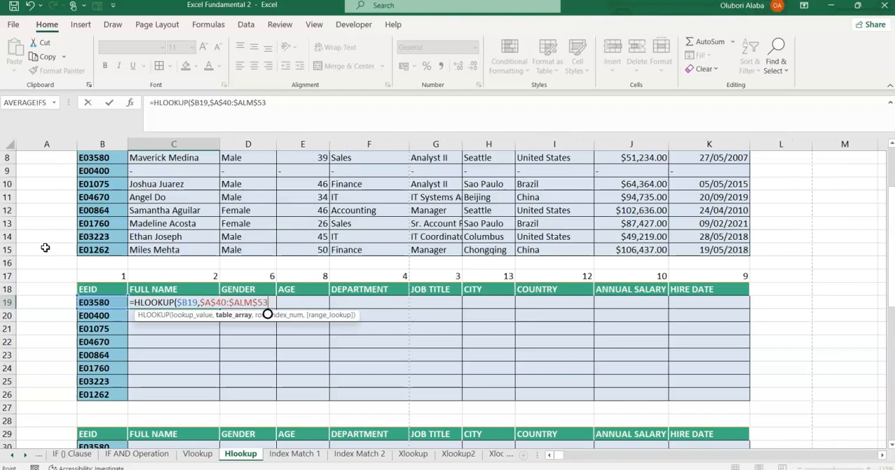
pyautogui.write(',')
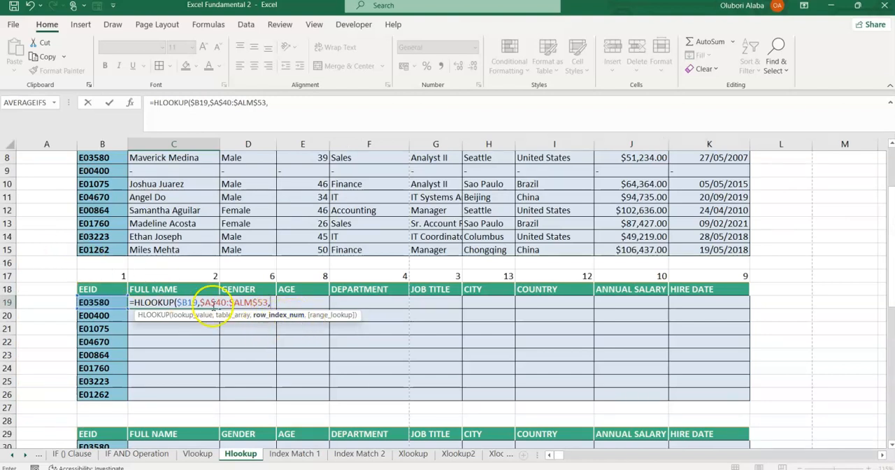
pyautogui.click(166, 275)
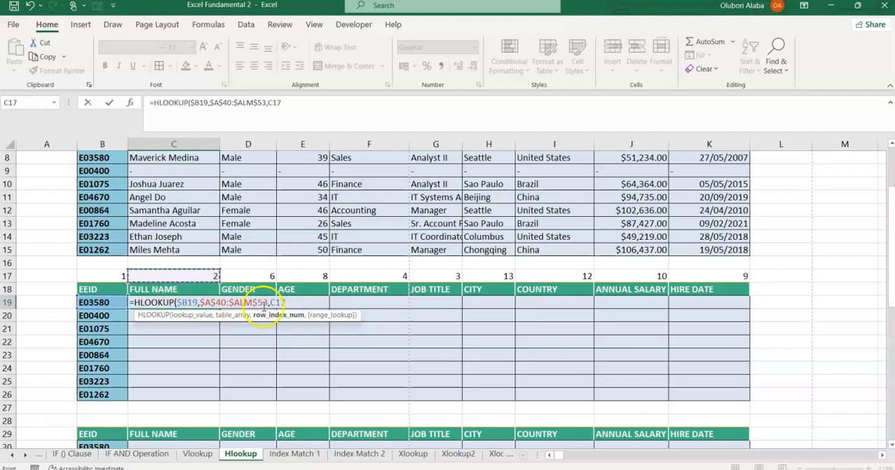
pyautogui.write(',0')
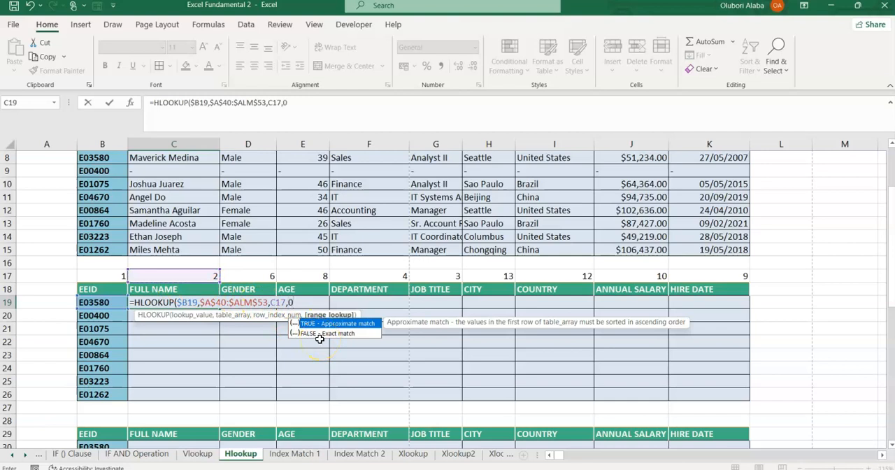
pyautogui.press('Return')
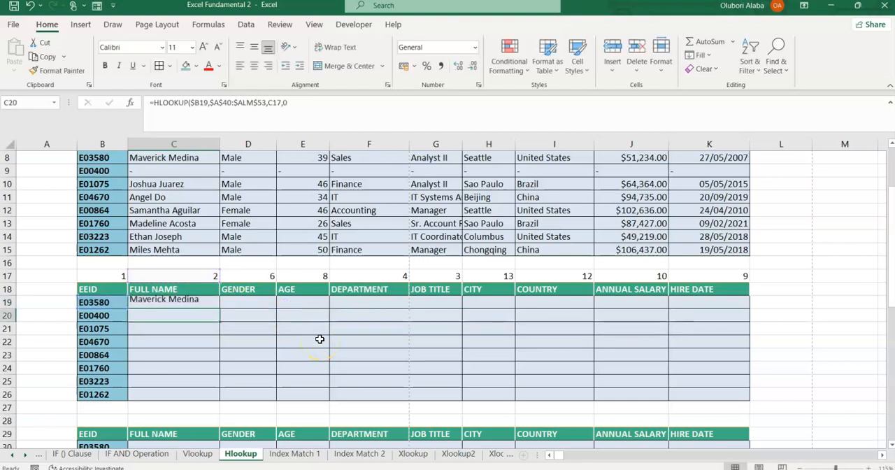
# Try filling the HLOOKUP formula with the unlocked C17 index from C19 across the second table, C19:K26.
pyautogui.click(187, 303)
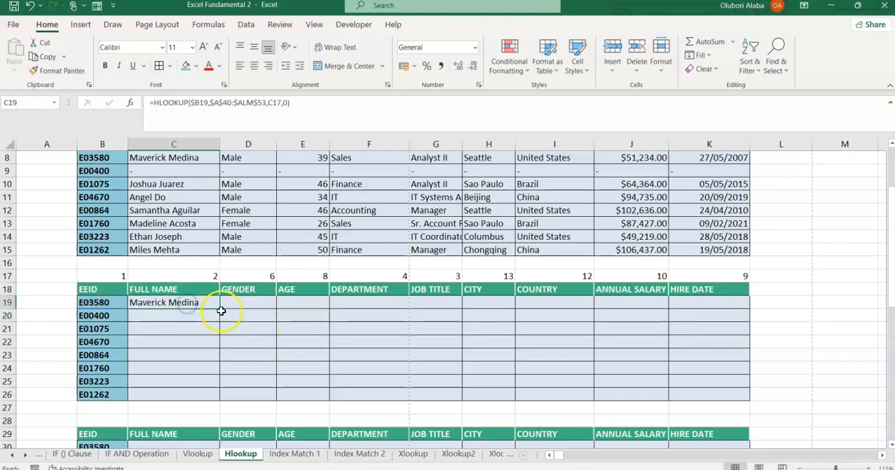
pyautogui.moveTo(222, 310); pyautogui.dragTo(718, 394)
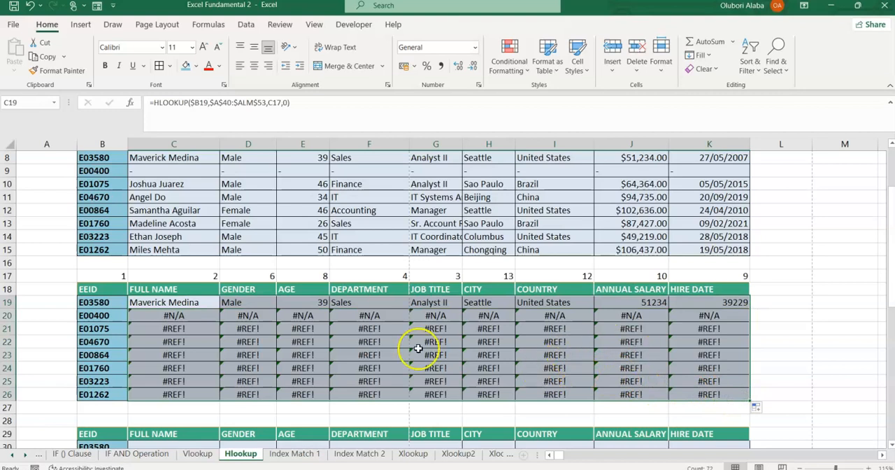
# Lock the row of the index reference in C19 as C$17 and refill the formula across C19:K26.
pyautogui.click(148, 303)
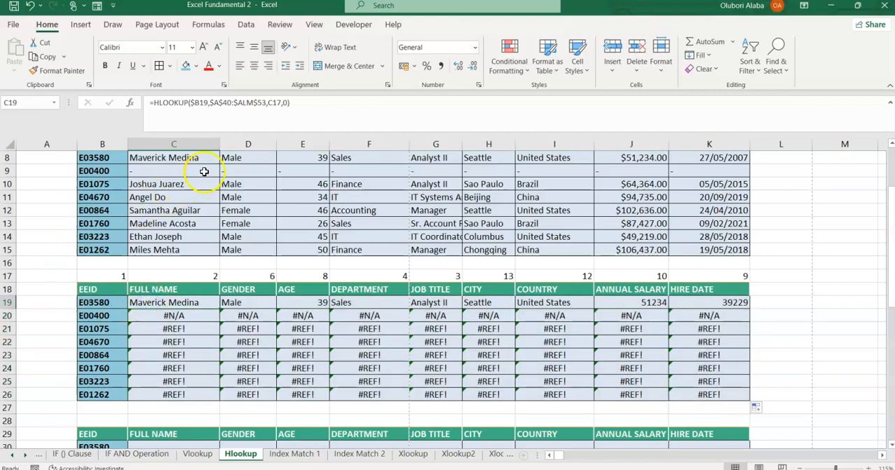
pyautogui.click(274, 103)
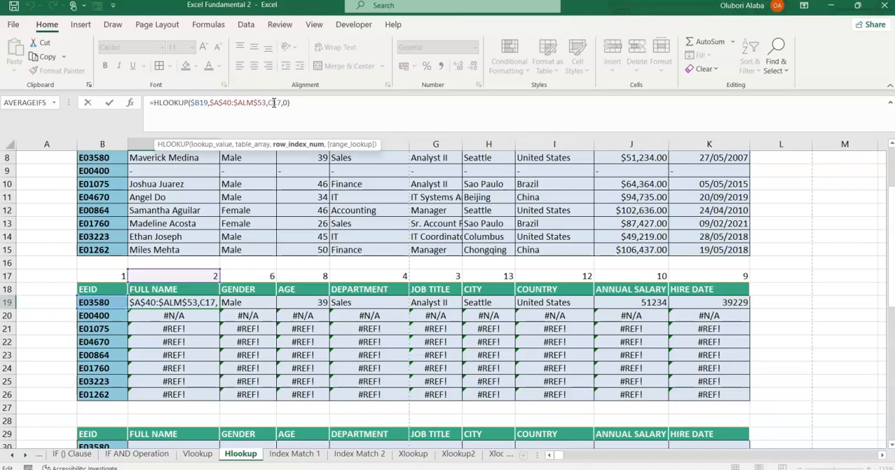
pyautogui.write('$')
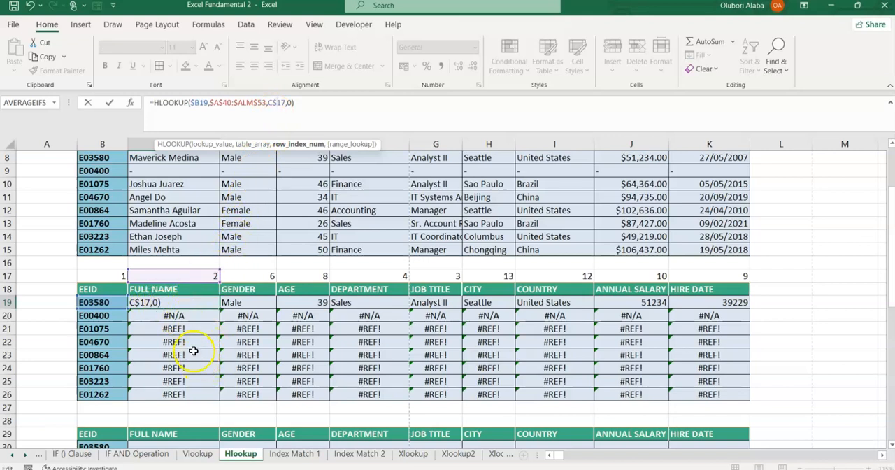
pyautogui.press('Return')
pyautogui.moveTo(179, 302); pyautogui.dragTo(754, 396)
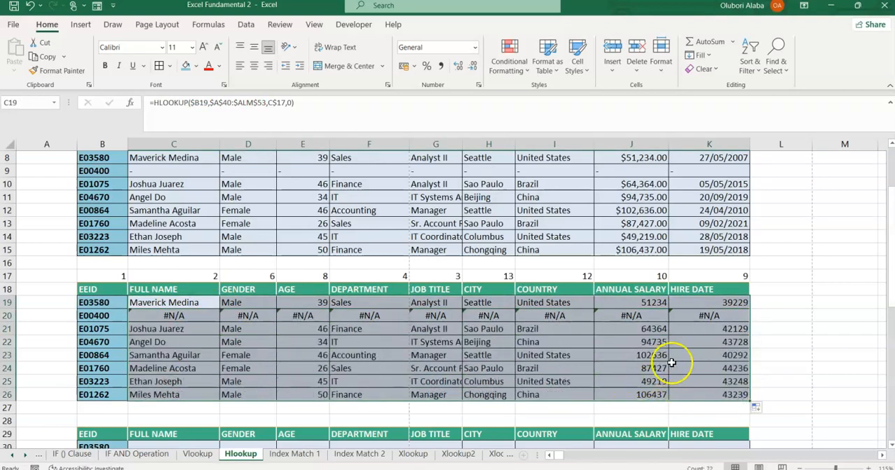
# Wrap the HLOOKUP formula in C19 in IFERROR with "-" as the value returned on error.
pyautogui.click(165, 316)
pyautogui.click(174, 305)
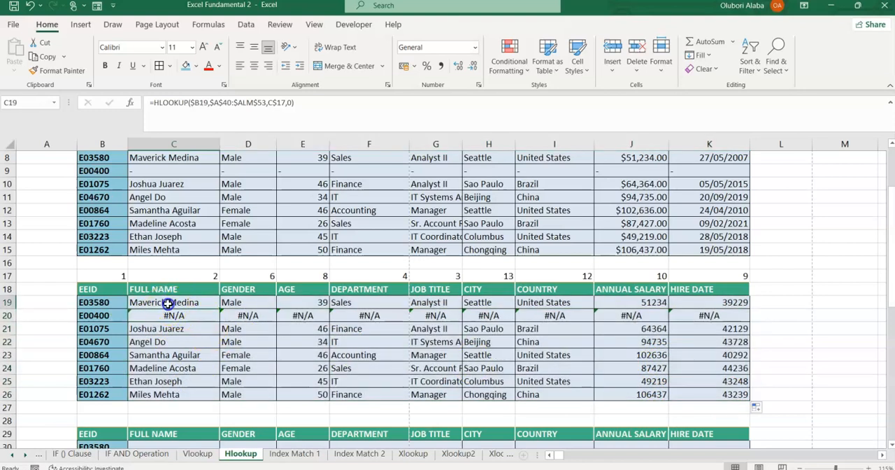
pyautogui.click(156, 102)
pyautogui.click(156, 102)
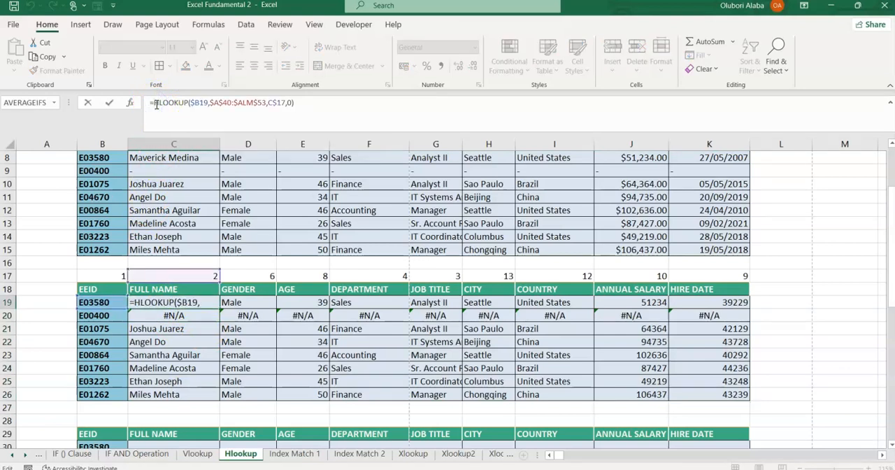
pyautogui.write('if')
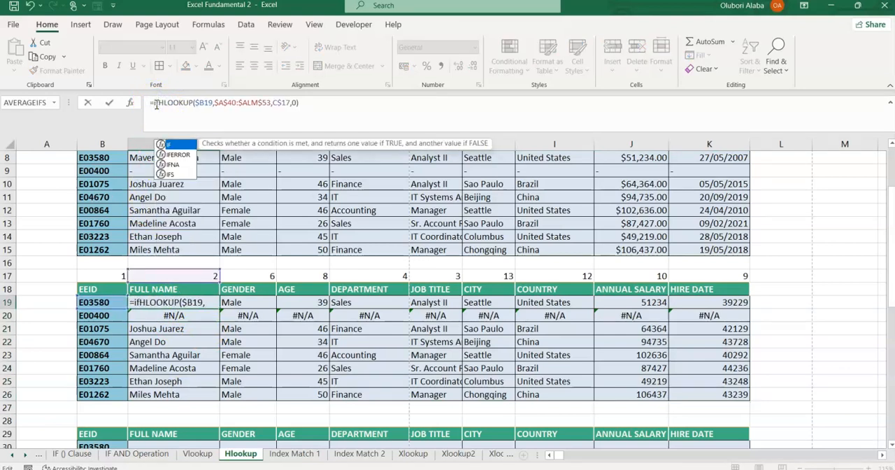
pyautogui.press('Down')
pyautogui.press('Tab')
pyautogui.click(329, 103)
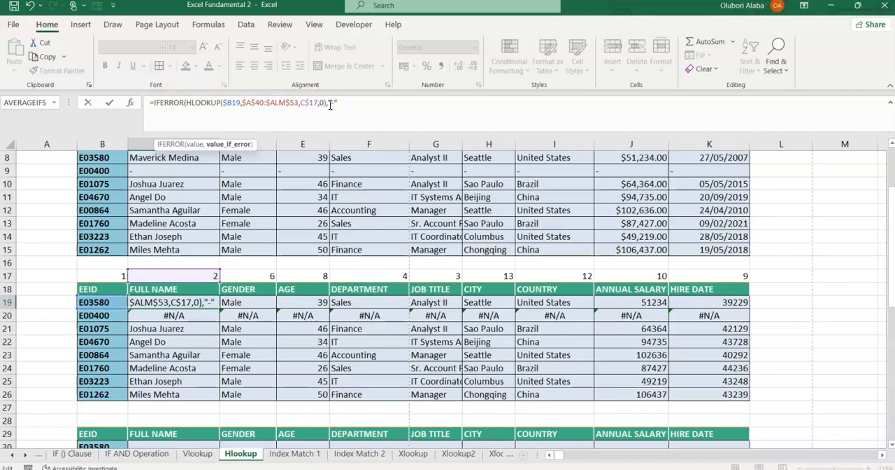
pyautogui.press('Return')
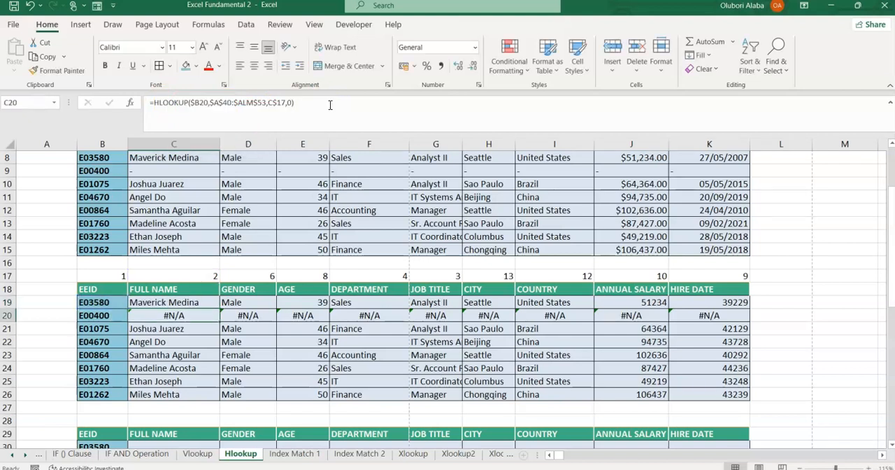
# Fill the IFERROR-wrapped HLOOKUP formula from C19 across the second table, C19:K26.
pyautogui.click(176, 303)
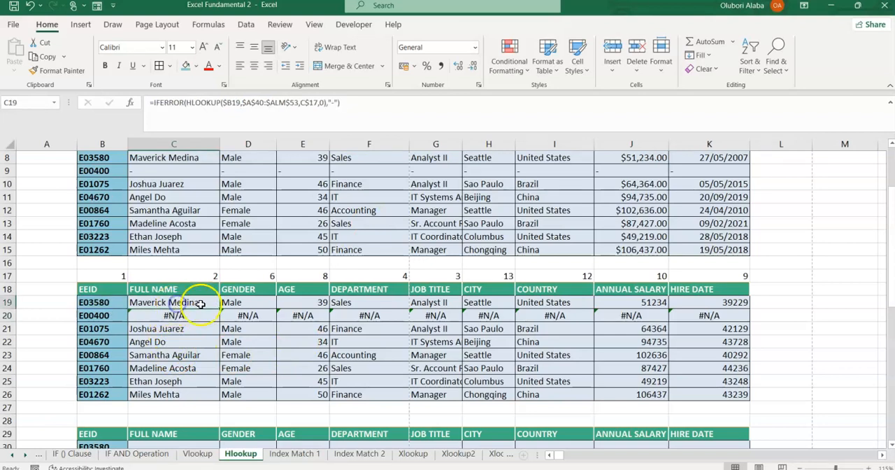
pyautogui.moveTo(218, 308); pyautogui.dragTo(753, 401)
pyautogui.click(468, 368)
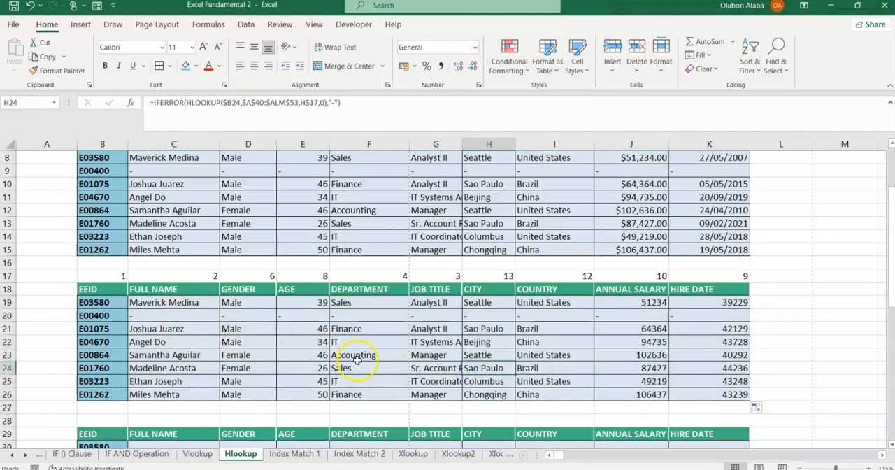
pyautogui.moveTo(100, 276); pyautogui.dragTo(710, 394)
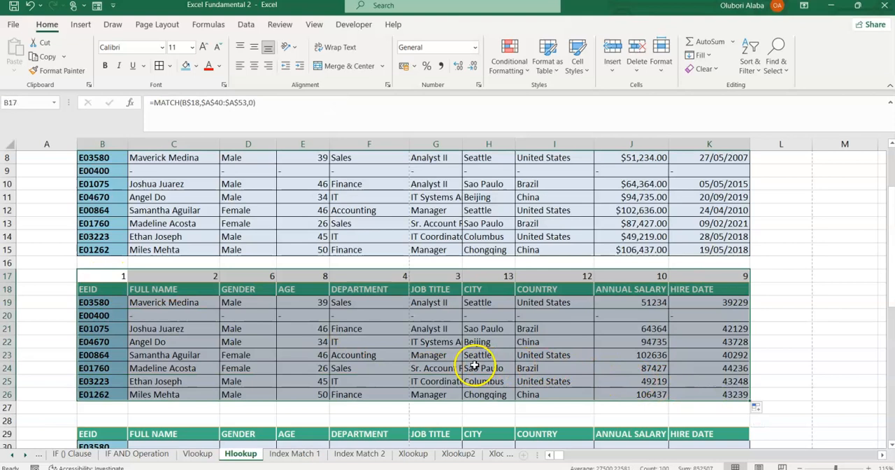
pyautogui.click(475, 367)
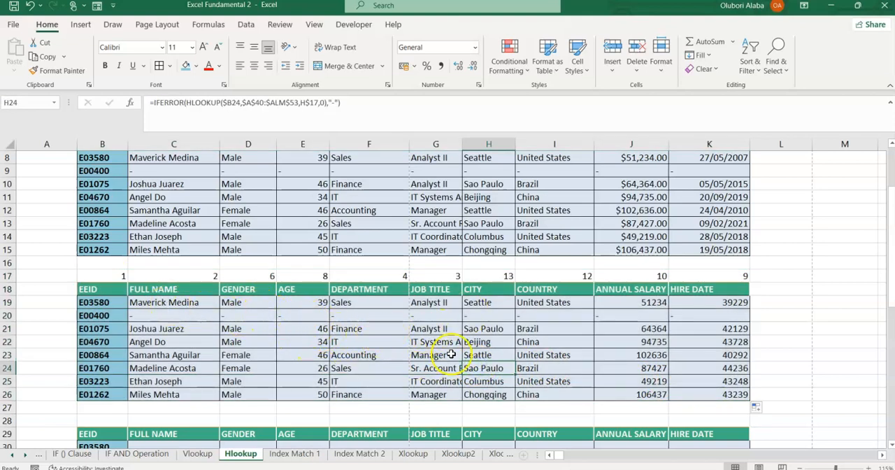
# Copy the currency formatting of J15 onto the second table's Annual Salary cells J19:J26.
pyautogui.click(656, 250)
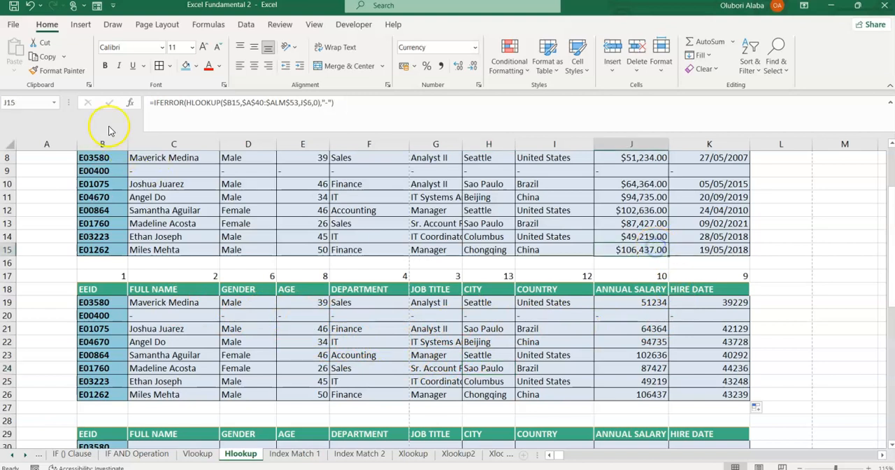
pyautogui.click(75, 73)
pyautogui.moveTo(625, 304); pyautogui.dragTo(649, 395)
# Copy the date formatting of K15 onto the second table's Hire Date cells K19:K26.
pyautogui.click(691, 250)
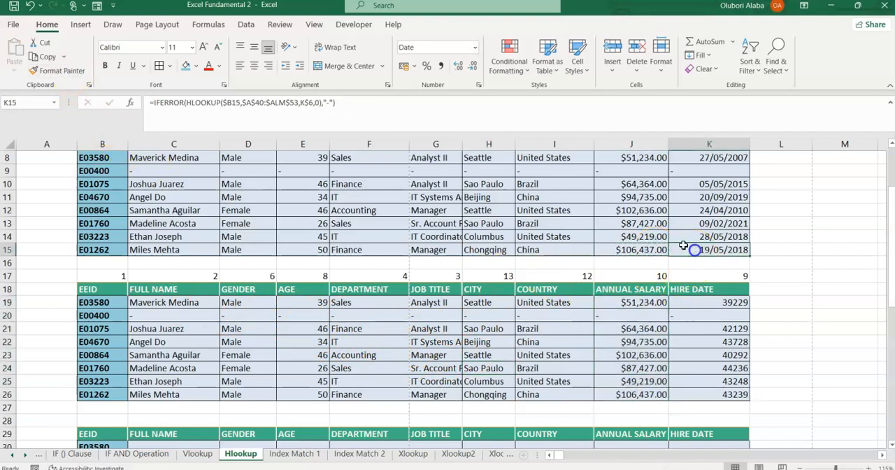
pyautogui.click(60, 70)
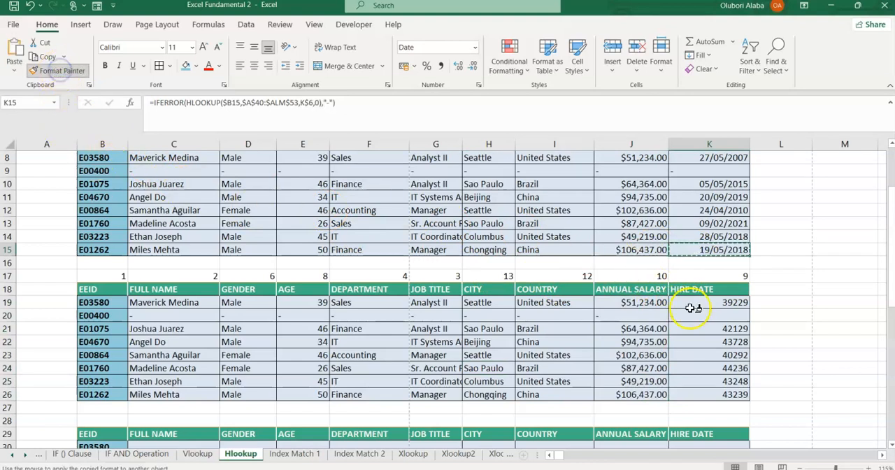
pyautogui.moveTo(696, 302)
pyautogui.mouseDown()
pyautogui.moveTo(682, 369)
pyautogui.moveTo(710, 394)
pyautogui.mouseUp()
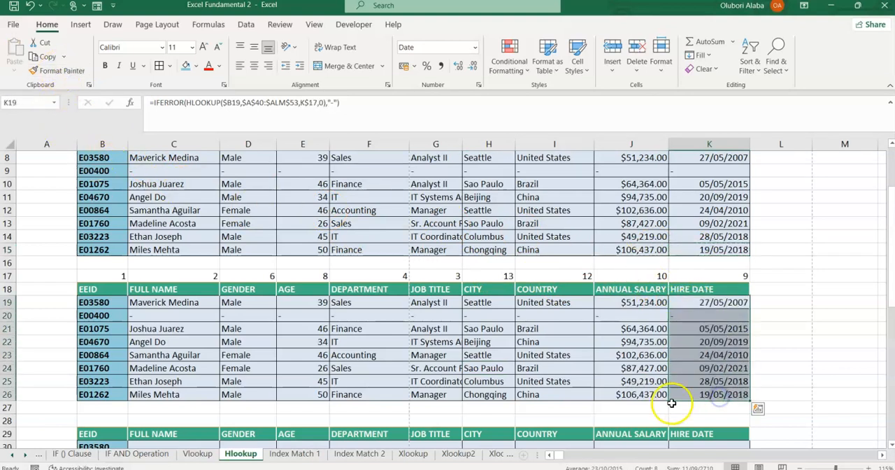
pyautogui.click(673, 355)
# Copy the MATCH formula text =MATCH(B$18,$A$40:$A$53,0) from B17 into B28 above the third table.
pyautogui.scroll(-3, 571, 337)
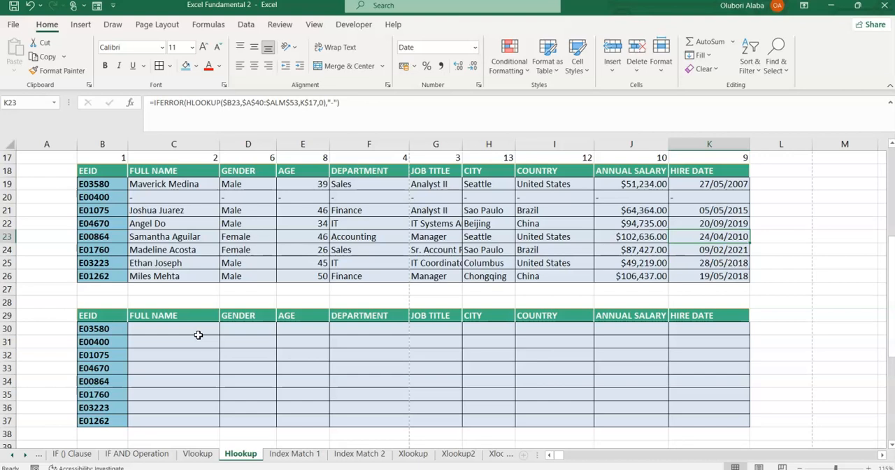
pyautogui.scroll(1, 198, 335)
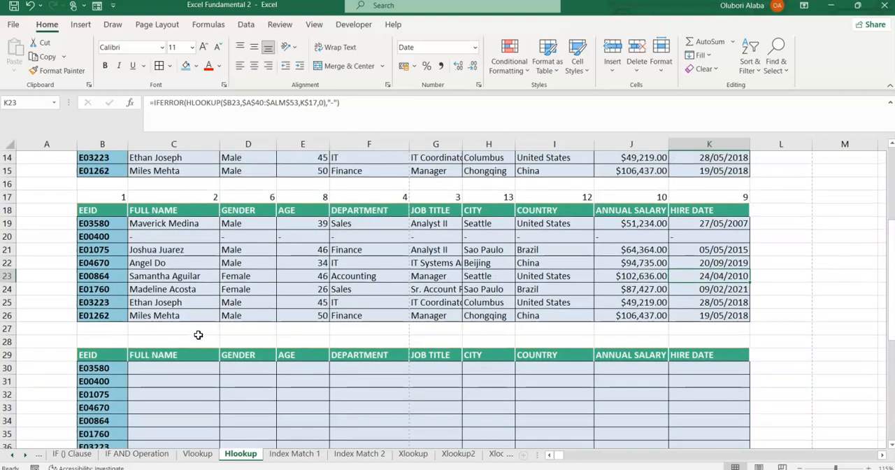
pyautogui.click(104, 197)
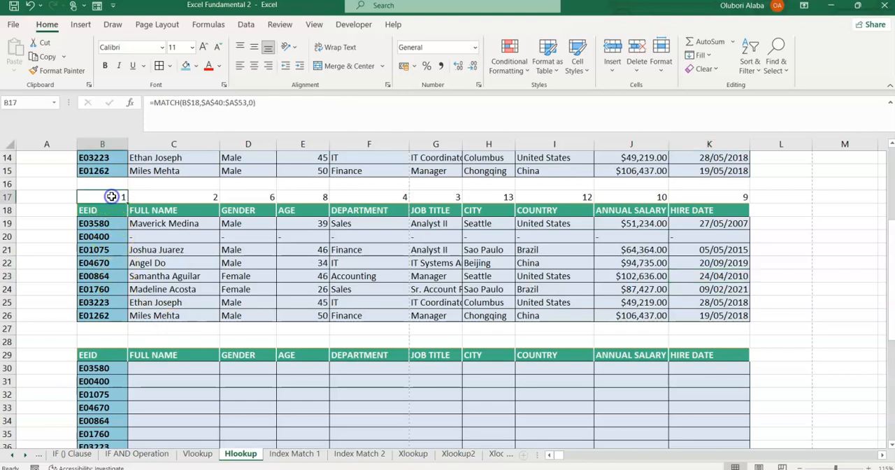
pyautogui.click(271, 104)
pyautogui.moveTo(270, 103); pyautogui.dragTo(143, 115)
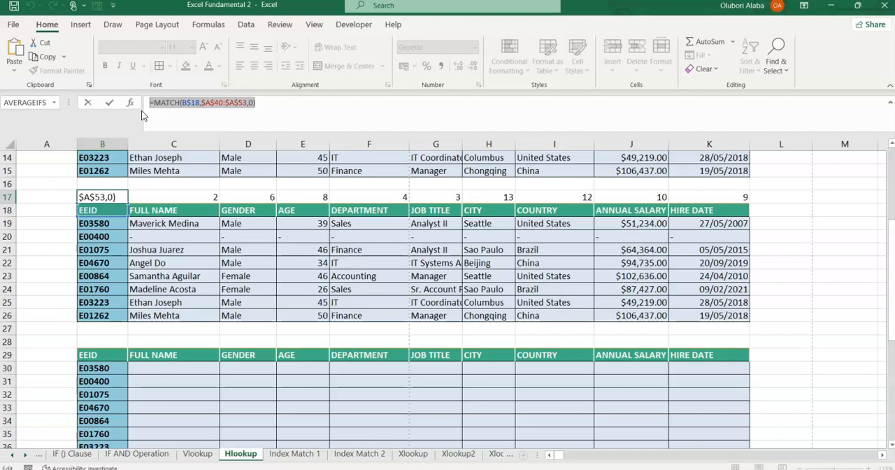
pyautogui.press('Escape')
pyautogui.click(118, 342)
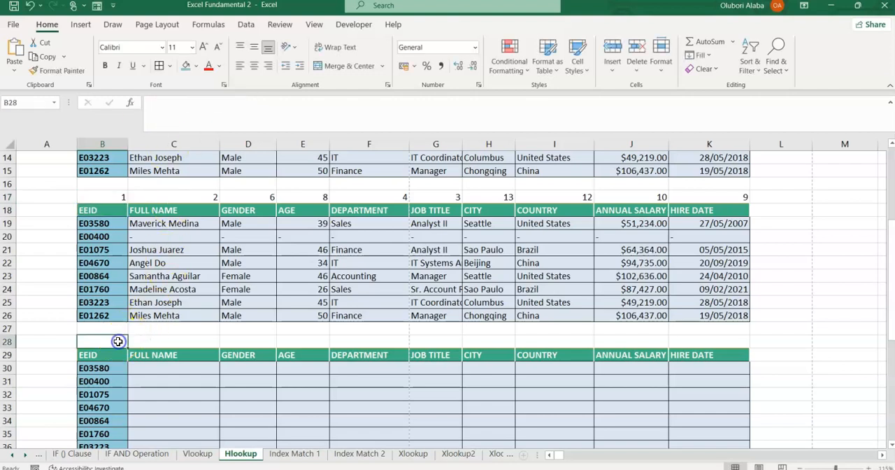
pyautogui.write('=MATCH(B$18,$A$40:$A$53,0)')
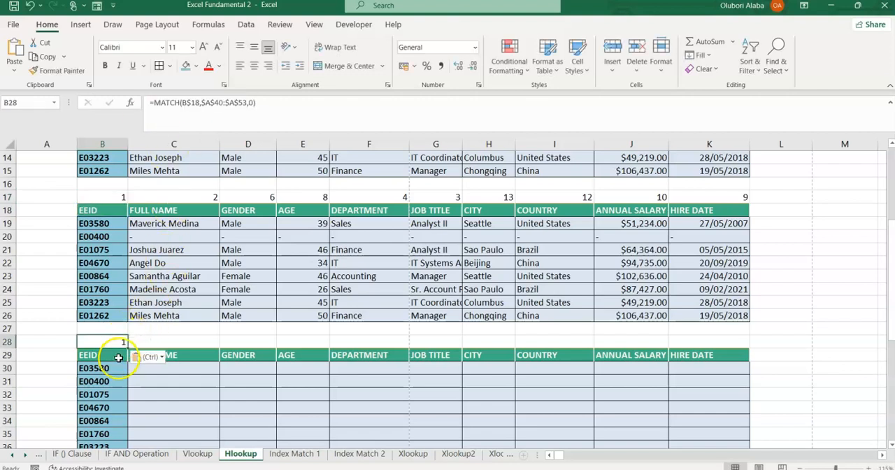
# Change the lookup reference of the MATCH formula in B28 to B$29 and fill it across B28:K28.
pyautogui.click(105, 355)
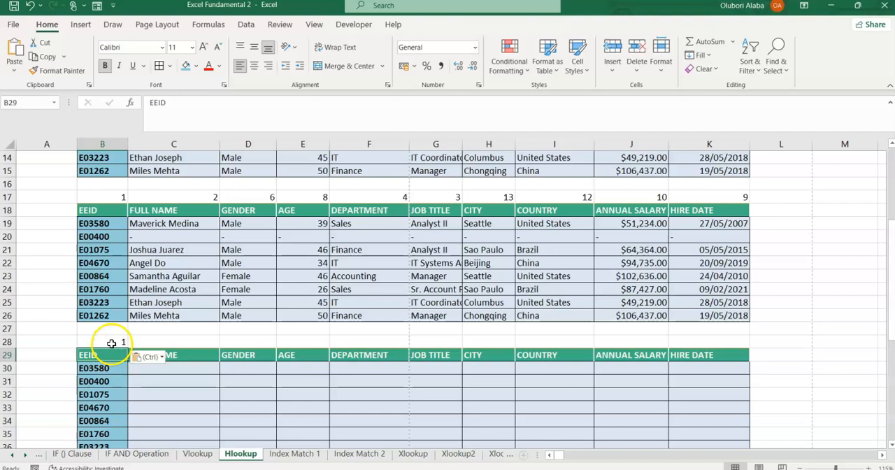
pyautogui.click(112, 341)
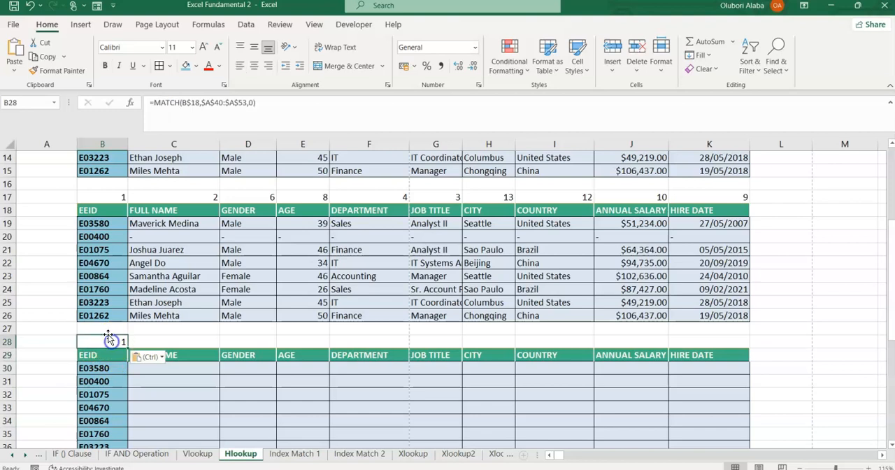
pyautogui.click(200, 103)
pyautogui.press('BackSpace')
pyautogui.press('BackSpace')
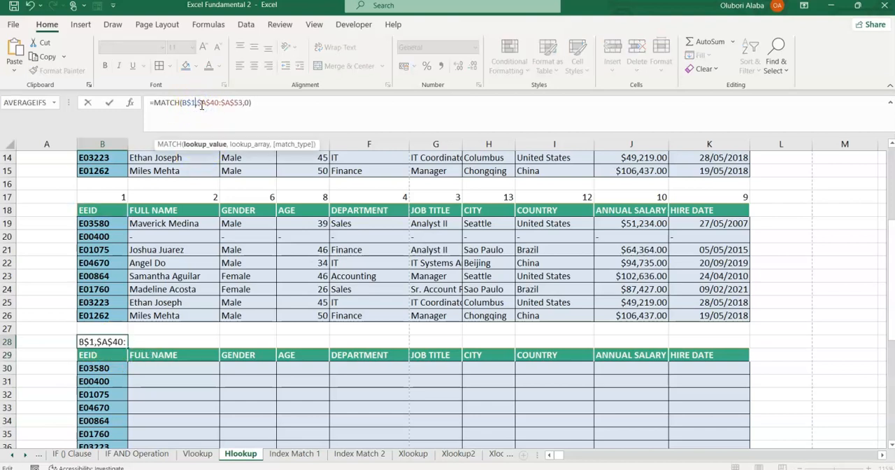
pyautogui.write('29')
pyautogui.press('Return')
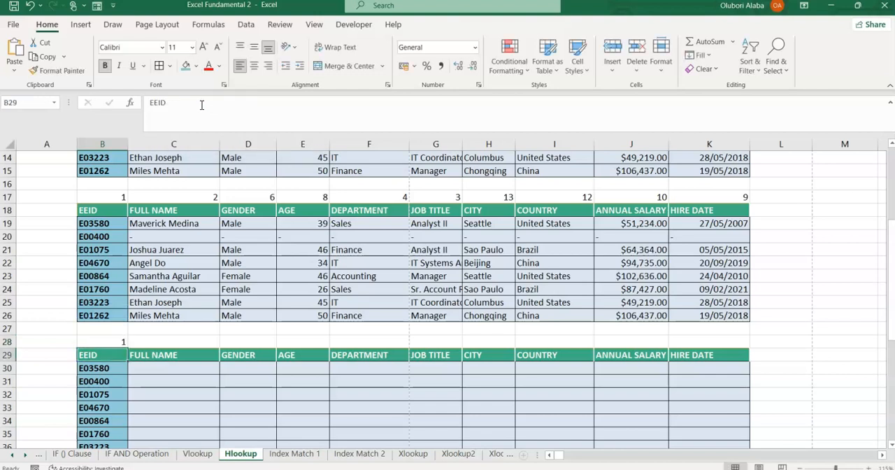
pyautogui.click(122, 342)
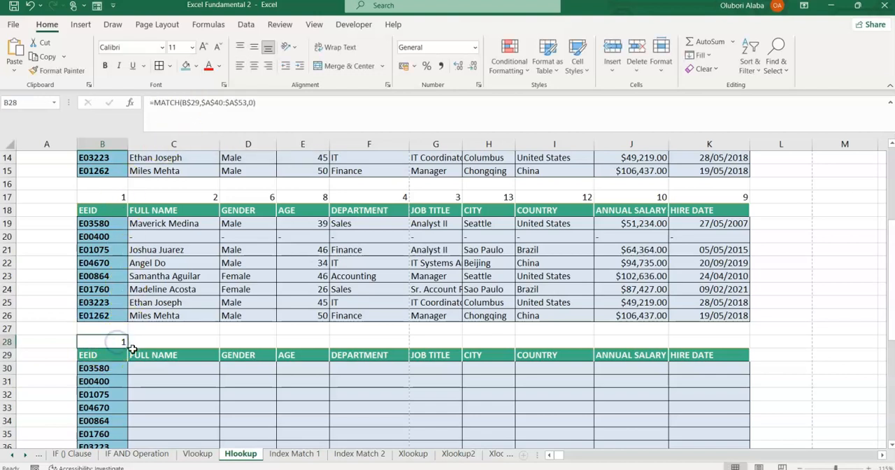
pyautogui.moveTo(126, 346); pyautogui.dragTo(714, 358)
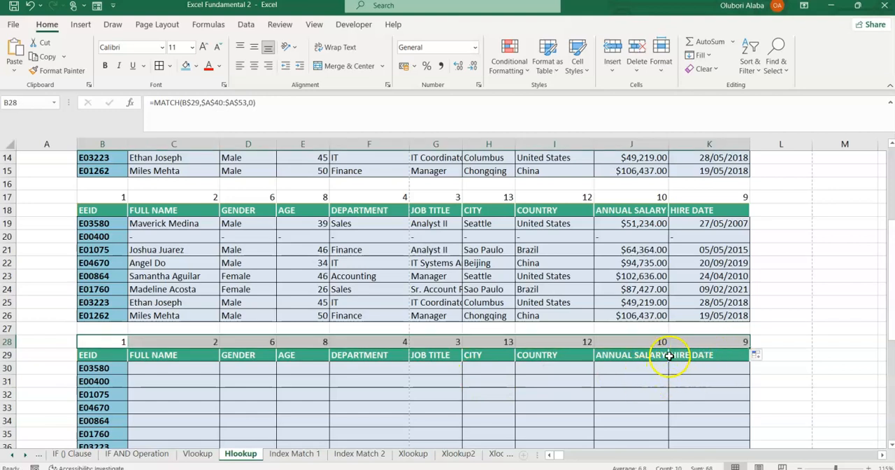
# Copy the IFERROR HLOOKUP formula text from C19 into C30, the third table's first Full Name cell.
pyautogui.scroll(-1, 313, 375)
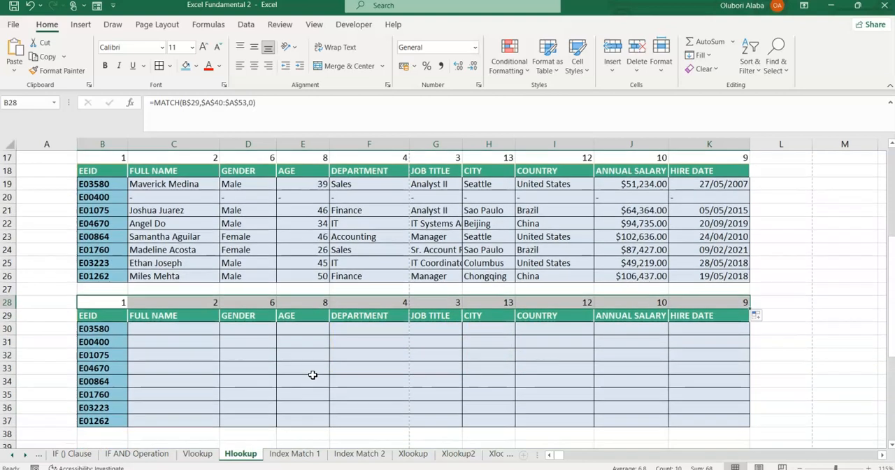
pyautogui.click(154, 184)
pyautogui.moveTo(362, 114); pyautogui.dragTo(132, 113)
pyautogui.hotkey('ctrl', 'c')
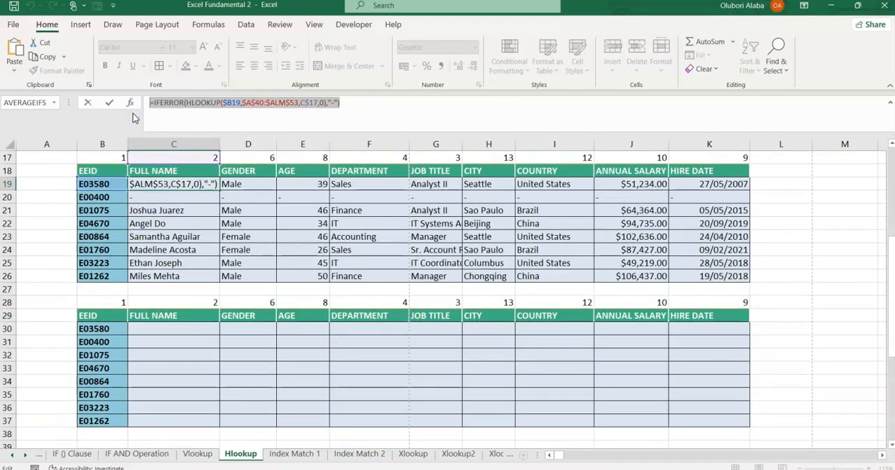
pyautogui.press('Escape')
pyautogui.click(175, 330)
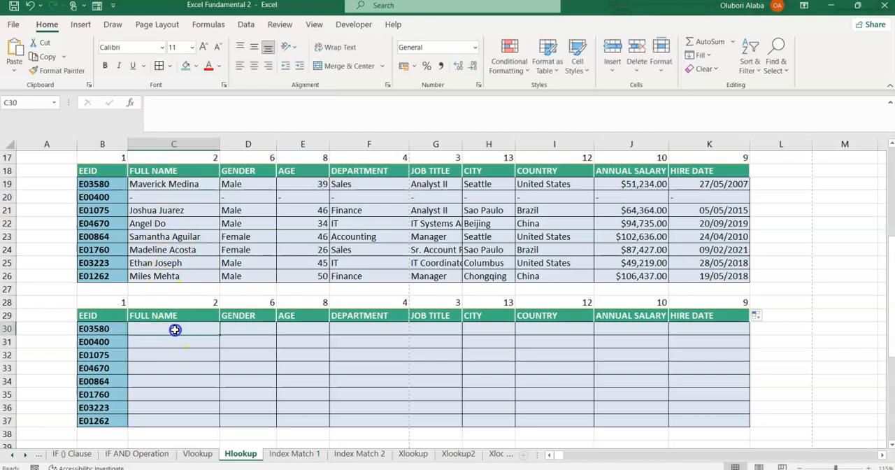
pyautogui.hotkey('ctrl', 'v')
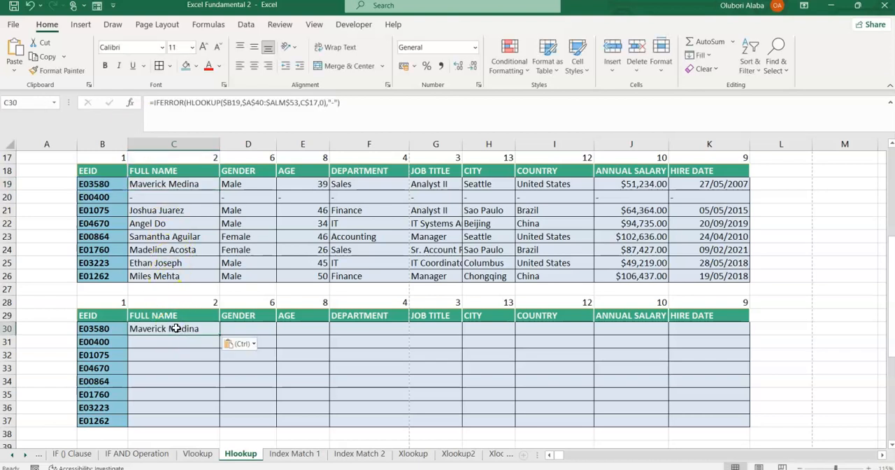
# Change the lookup value of the C30 formula to $B30 and fill it across the third table, C30:K37.
pyautogui.click(102, 328)
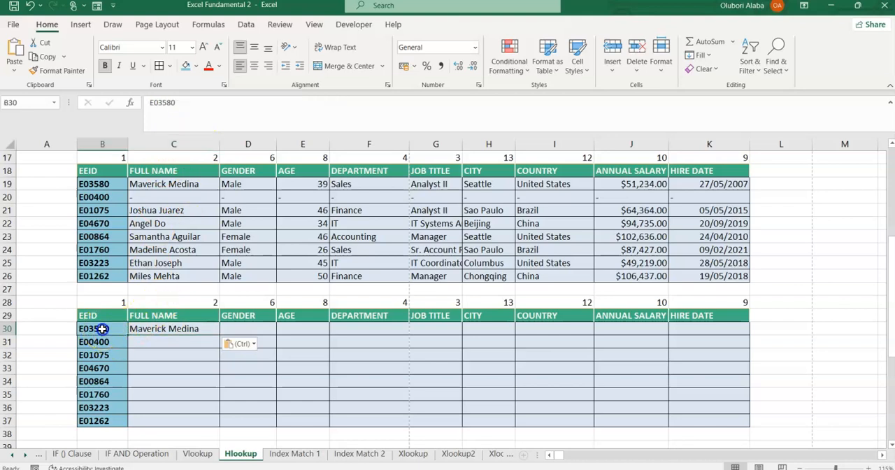
pyautogui.click(151, 329)
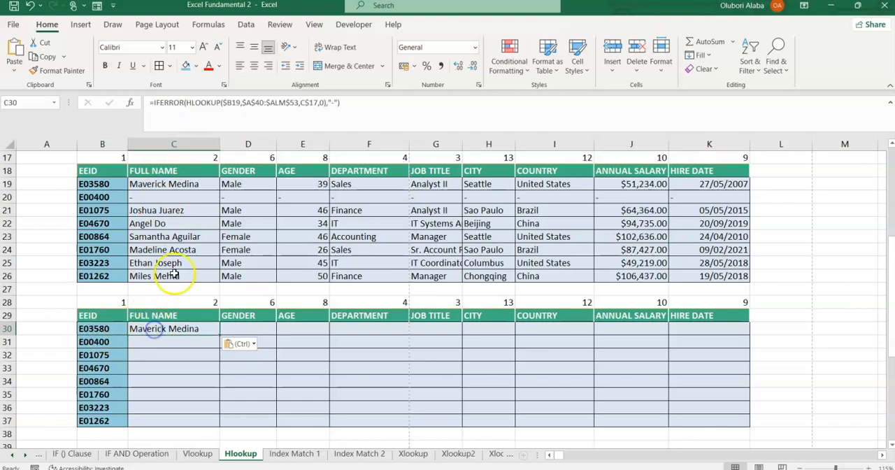
pyautogui.click(240, 102)
pyautogui.press('BackSpace')
pyautogui.press('BackSpace')
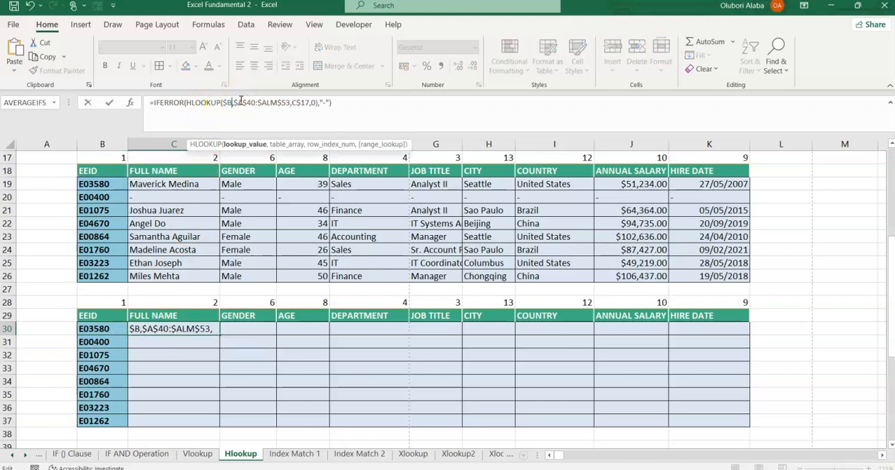
pyautogui.write('30')
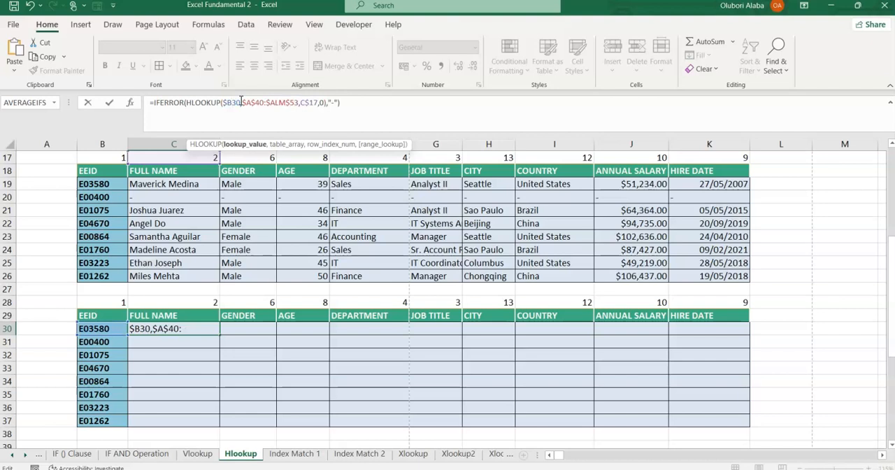
pyautogui.press('Return')
pyautogui.click(169, 329)
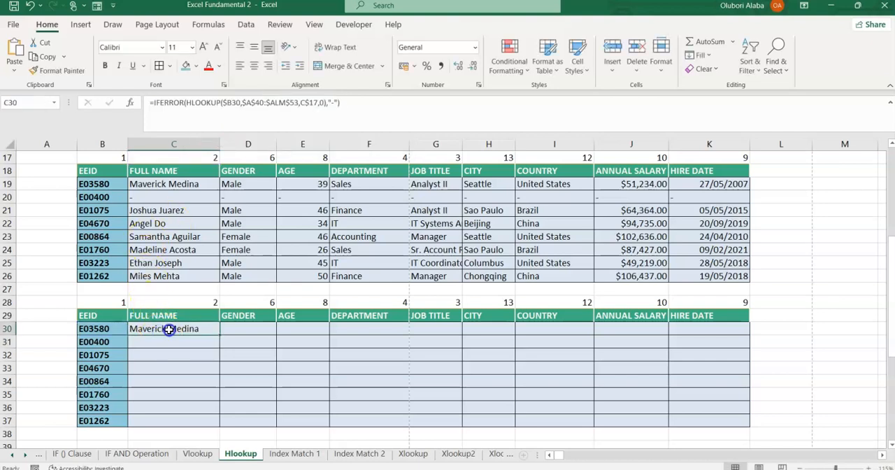
pyautogui.moveTo(219, 335); pyautogui.dragTo(753, 426)
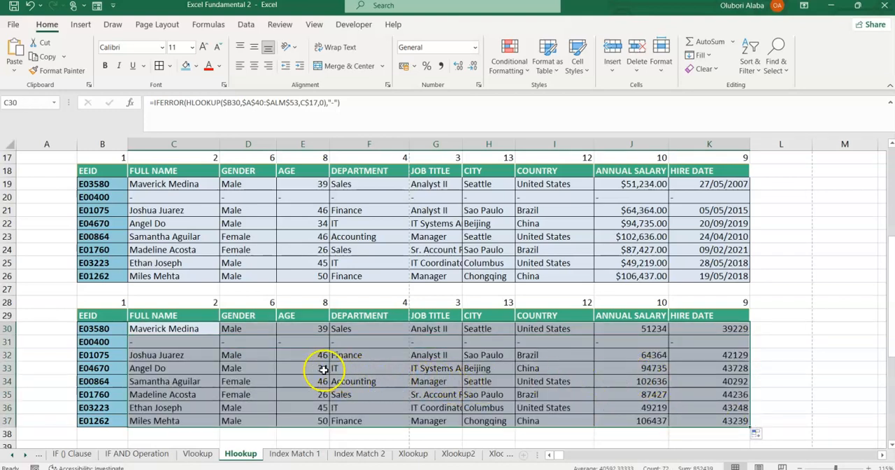
# Copy the MATCH(C$29,$A$40:$A$53,0) text without its equals sign from C28 above the third table, leaving the cell unedited.
pyautogui.scroll(-1, 231, 355)
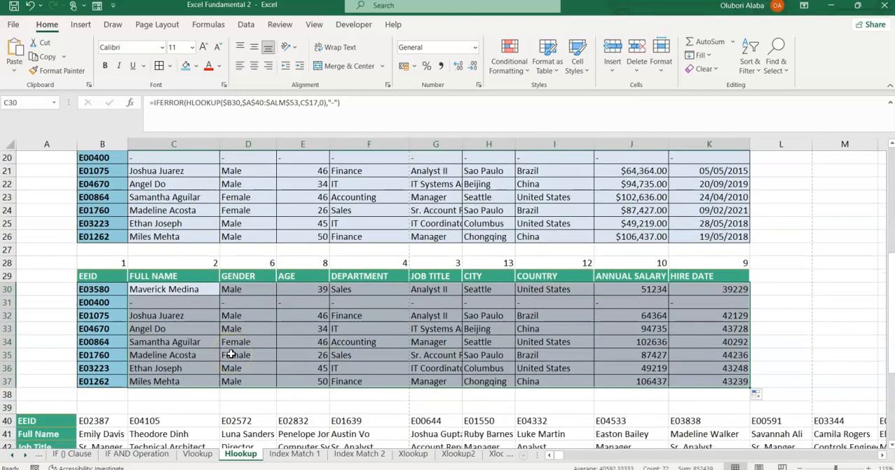
pyautogui.click(155, 315)
pyautogui.click(162, 290)
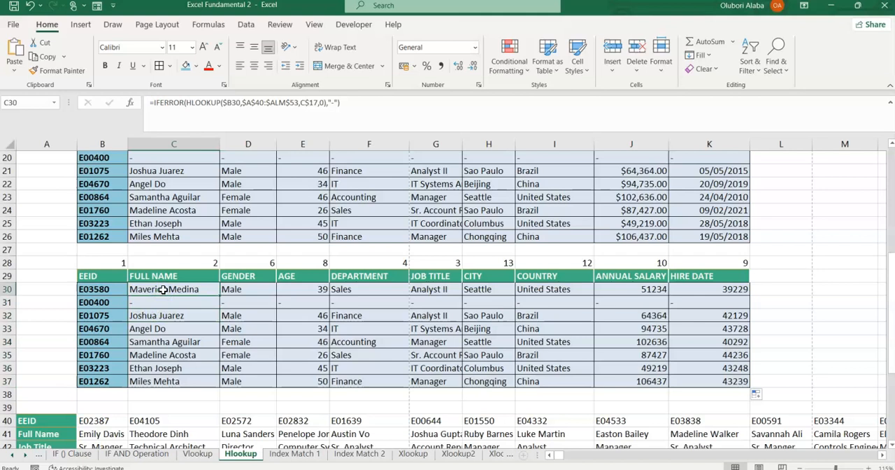
pyautogui.click(163, 264)
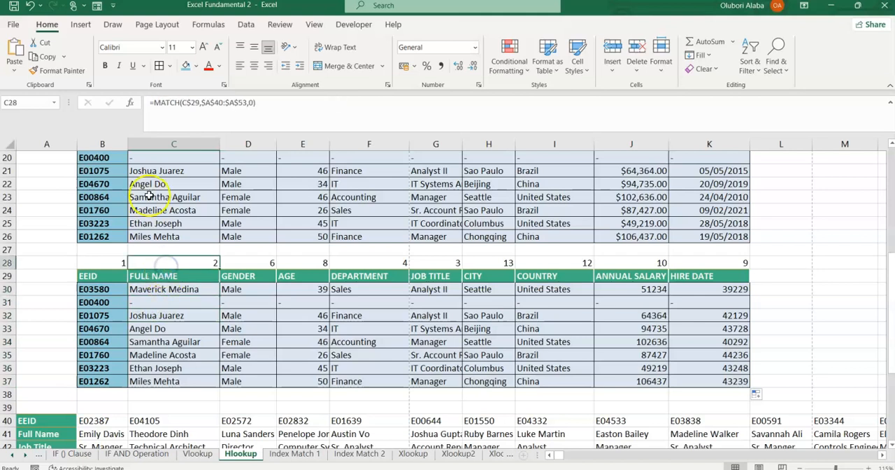
pyautogui.moveTo(258, 103); pyautogui.dragTo(218, 101)
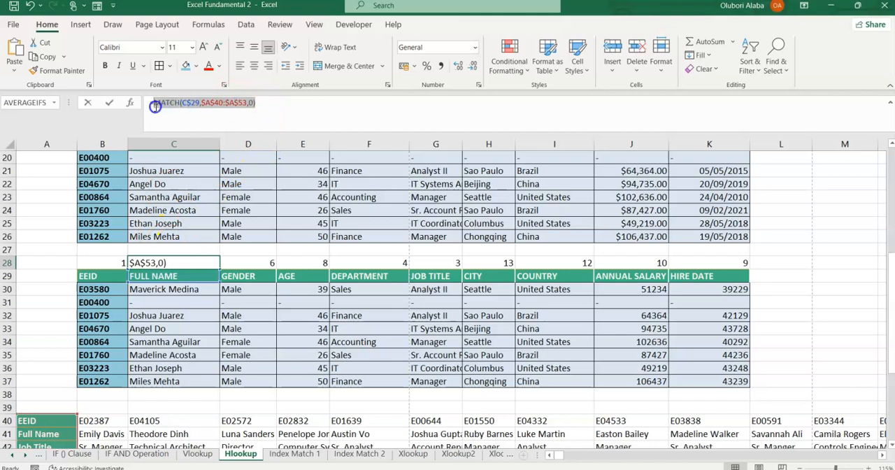
pyautogui.moveTo(155, 106); pyautogui.dragTo(156, 107)
pyautogui.hotkey('ctrl', 'c')
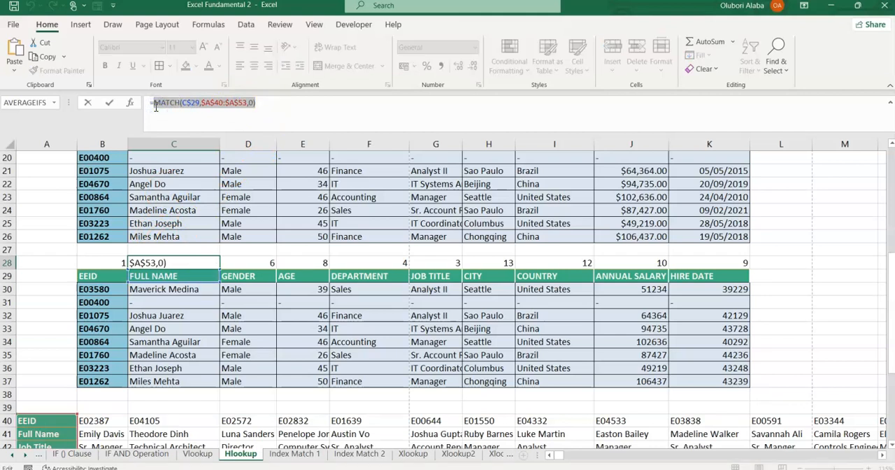
pyautogui.press('Escape')
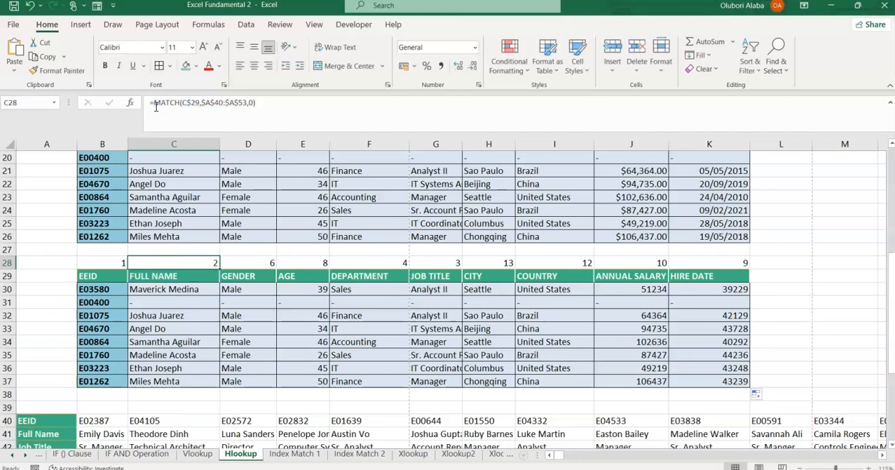
# Replace the C$17 row index in the C30 HLOOKUP formula with the copied MATCH(C$29,$A$40:$A$53,0) expression.
pyautogui.click(172, 289)
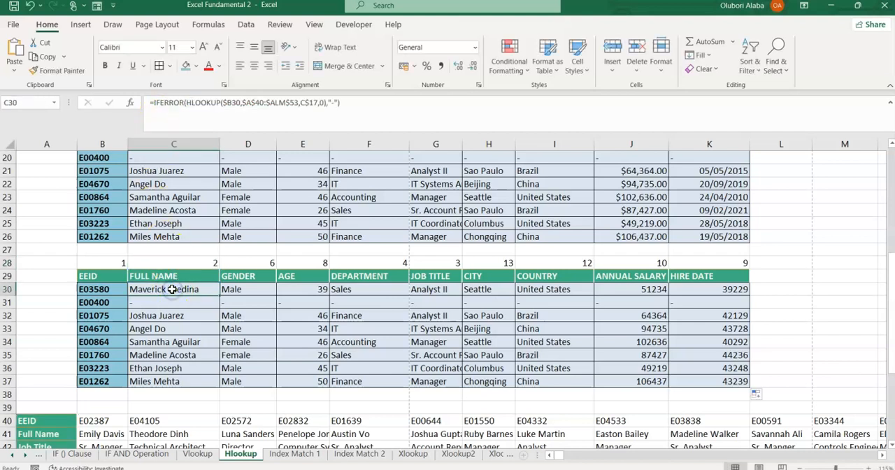
pyautogui.click(317, 103)
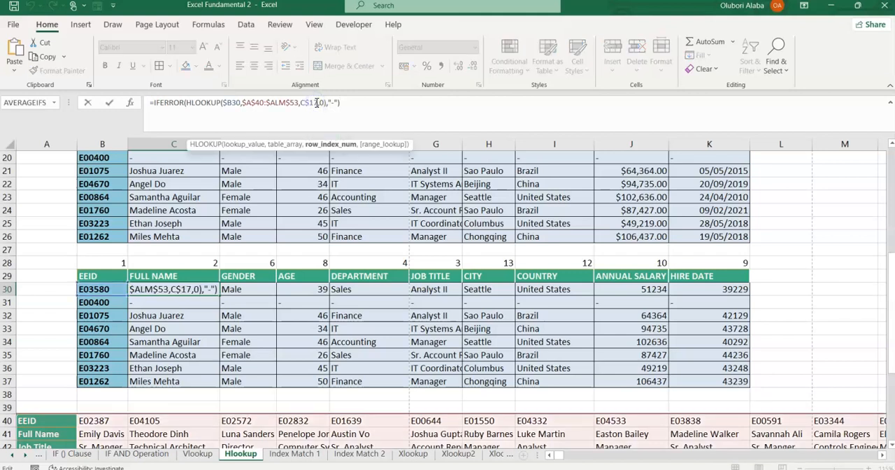
pyautogui.press('BackSpace')
pyautogui.press('BackSpace')
pyautogui.press('BackSpace')
pyautogui.press('BackSpace')
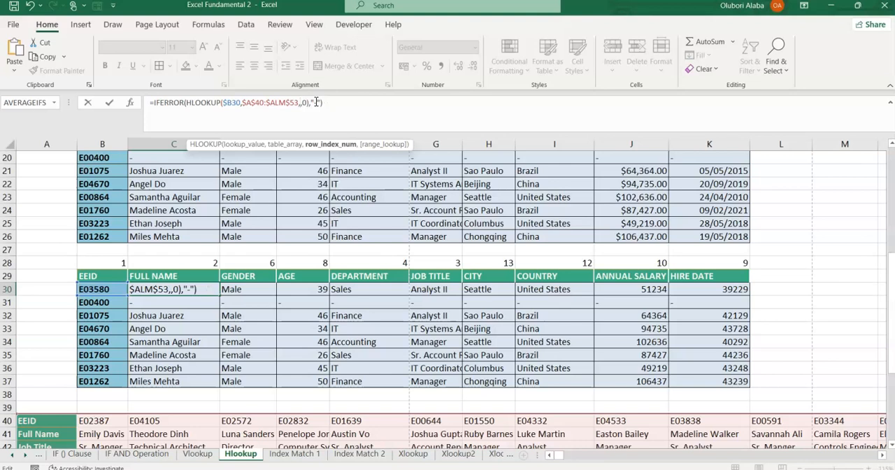
pyautogui.hotkey('ctrl', 'v')
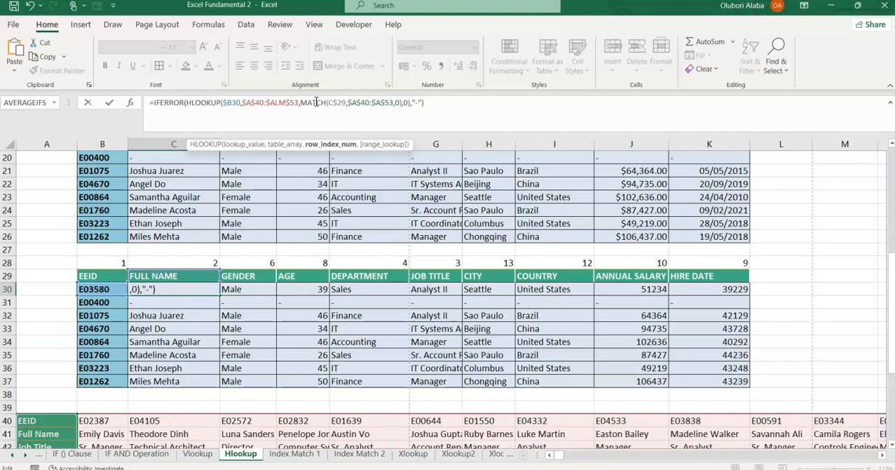
pyautogui.press('Return')
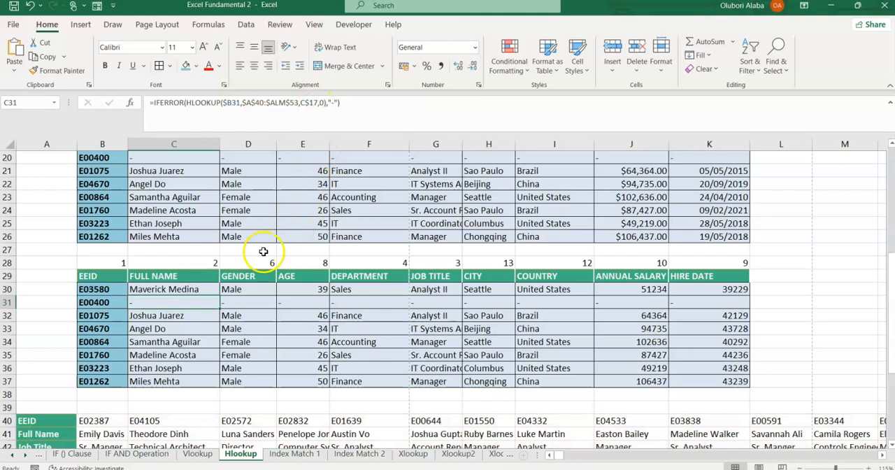
# Fill the nested HLOOKUP and MATCH formula from C30 across the third table, C30:K37.
pyautogui.click(203, 289)
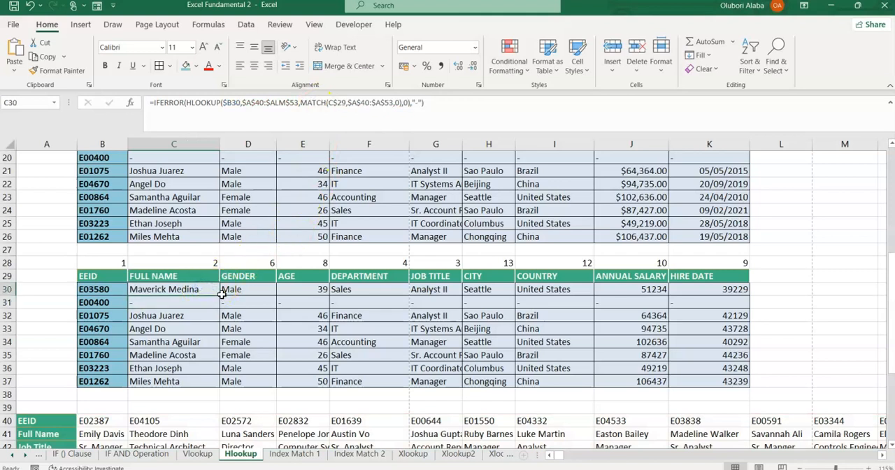
pyautogui.moveTo(219, 296); pyautogui.dragTo(752, 387)
pyautogui.click(549, 355)
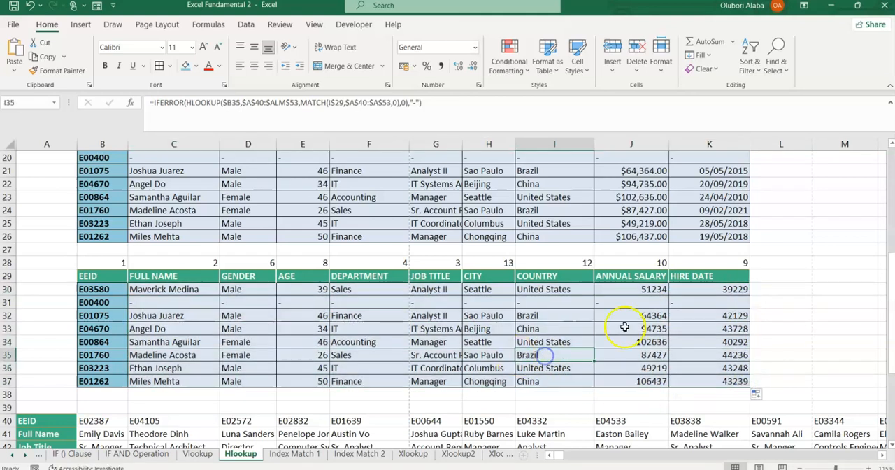
# Copy the currency format of J26 onto J30:J37 and the date format of K26 onto K30:K37.
pyautogui.click(638, 236)
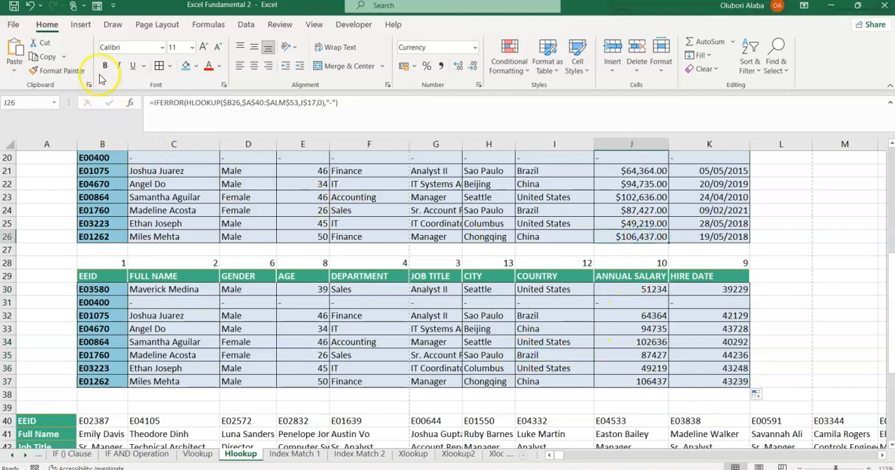
pyautogui.click(59, 71)
pyautogui.moveTo(642, 289); pyautogui.dragTo(650, 381)
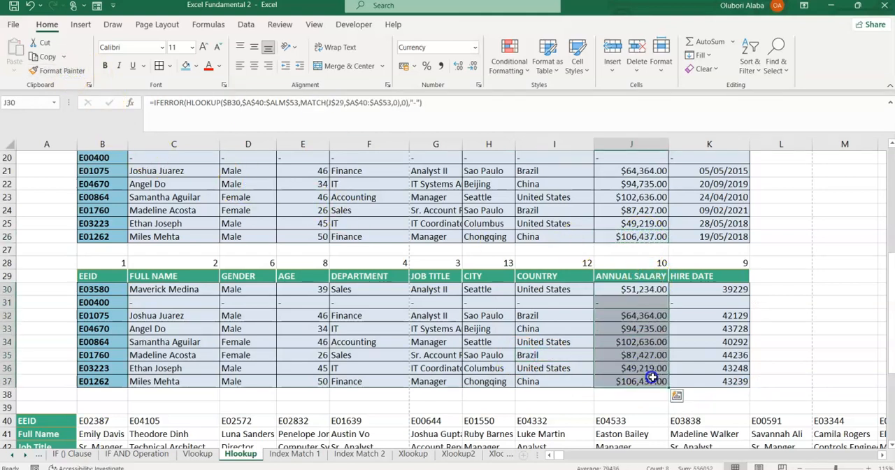
pyautogui.click(708, 242)
pyautogui.click(62, 71)
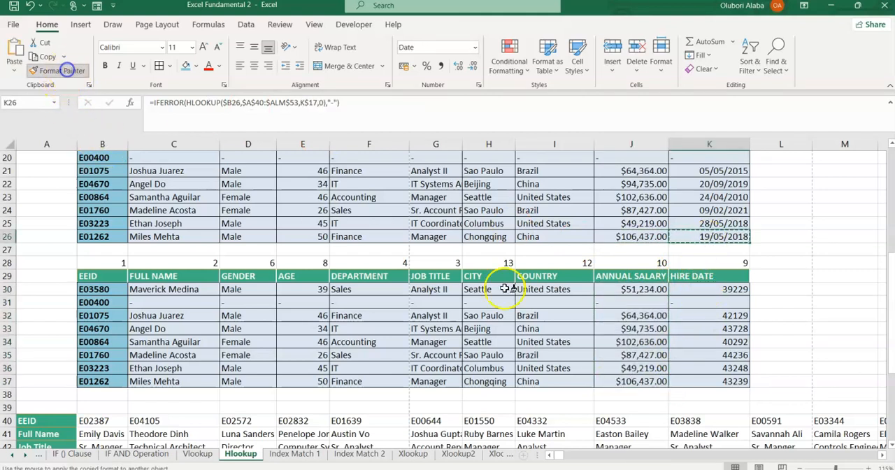
pyautogui.moveTo(703, 289); pyautogui.dragTo(708, 382)
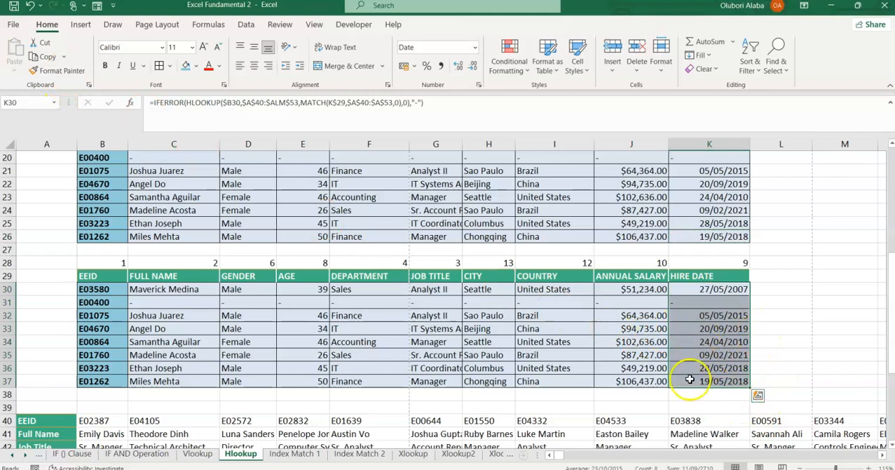
# Delete the MATCH helper numbers in B28:K28 above the third table.
pyautogui.moveTo(124, 261); pyautogui.dragTo(698, 263)
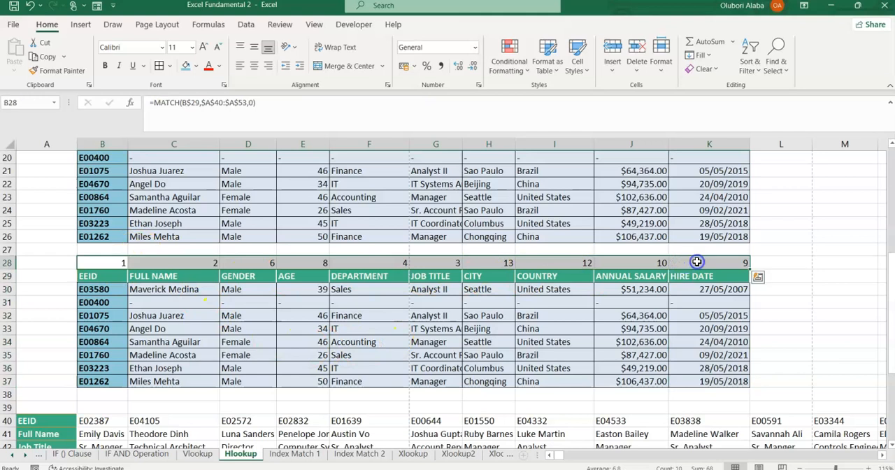
pyautogui.press('Delete')
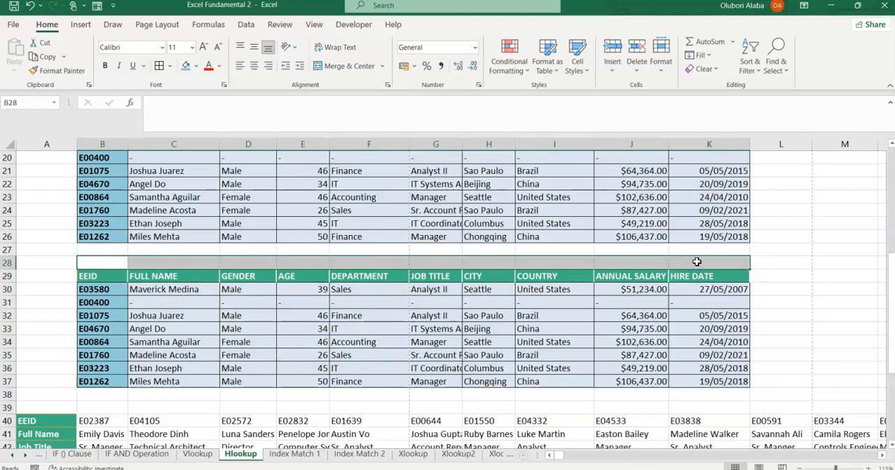
pyautogui.click(545, 329)
# Examine the third table and its nested IFERROR, HLOOKUP and MATCH formula in C30.
pyautogui.moveTo(84, 276); pyautogui.dragTo(708, 389)
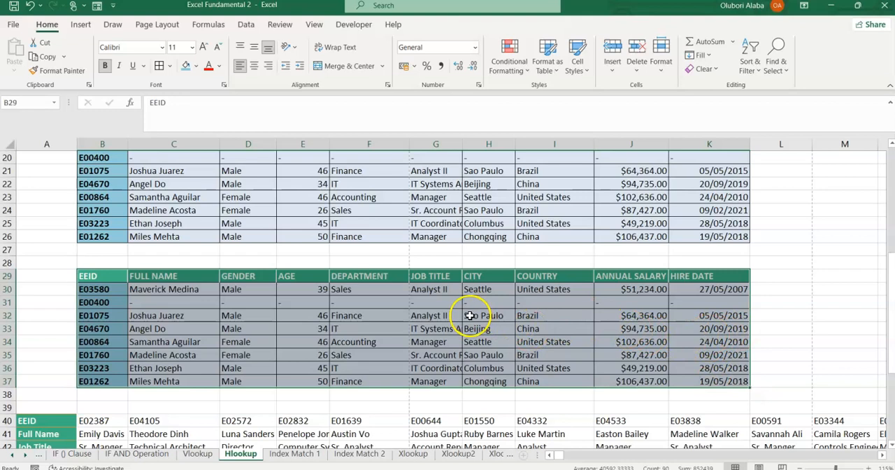
pyautogui.click(254, 319)
pyautogui.click(174, 289)
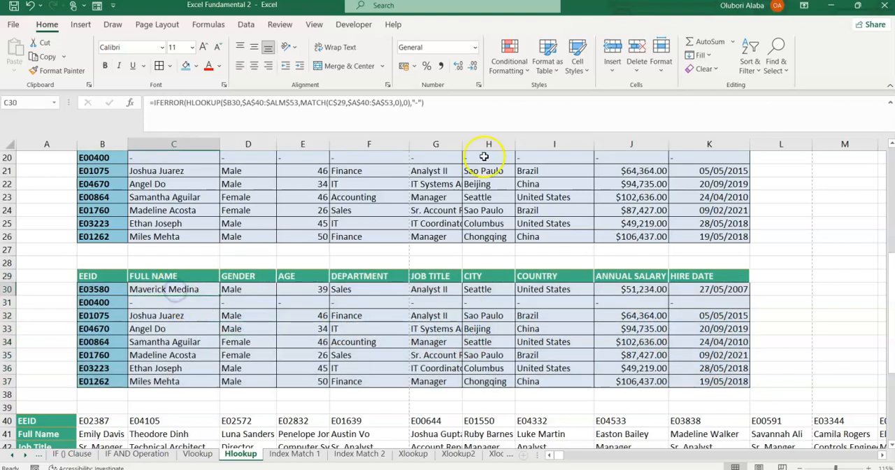
pyautogui.moveTo(422, 102); pyautogui.dragTo(240, 120)
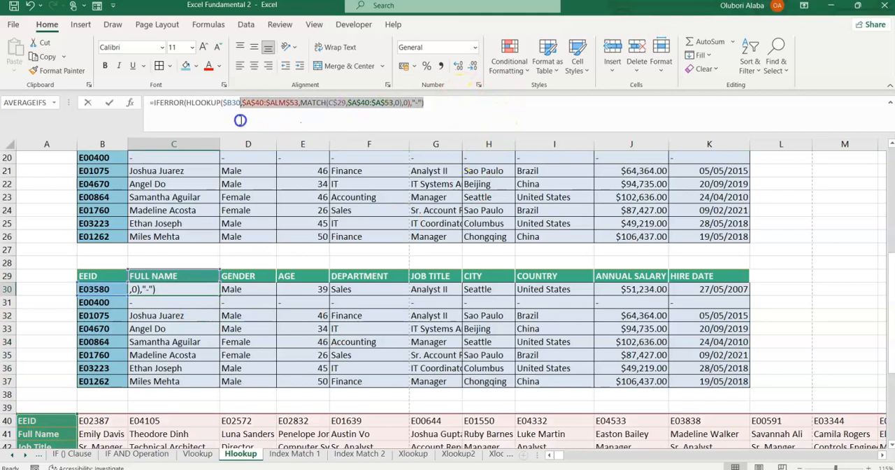
pyautogui.click(466, 108)
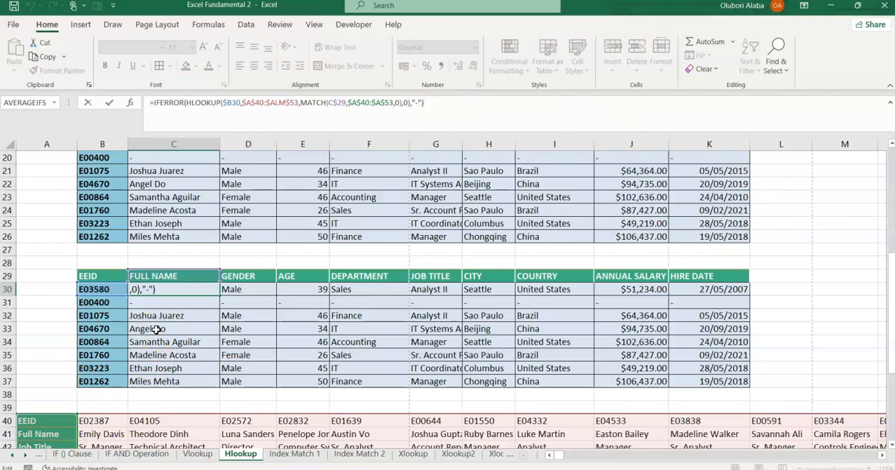
pyautogui.press('Escape')
pyautogui.scroll(1, 292, 334)
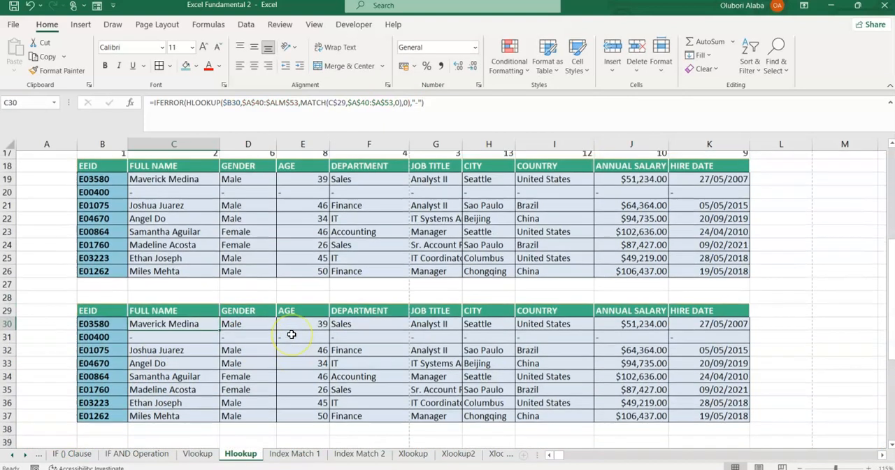
pyautogui.scroll(-1, 292, 336)
pyautogui.scroll(3, 292, 337)
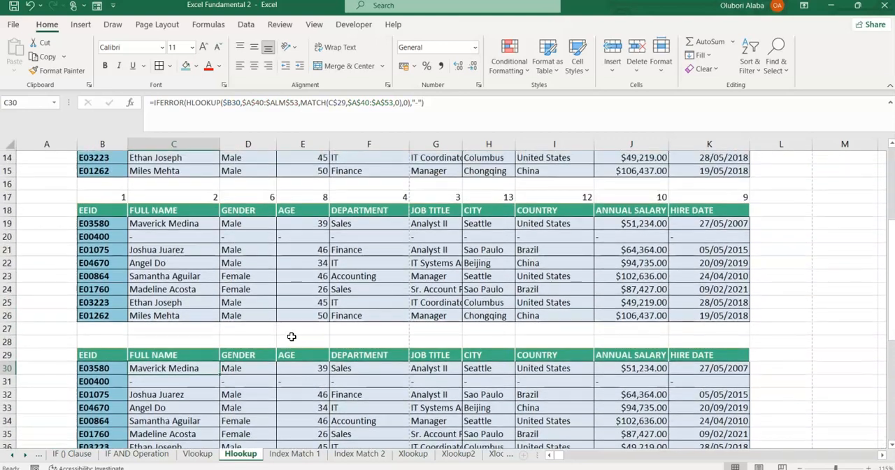
# Compare the second table's helper row B17:K17 with the third table's empty row 28 and the nested MATCH formula in C30.
pyautogui.moveTo(84, 235); pyautogui.dragTo(700, 236)
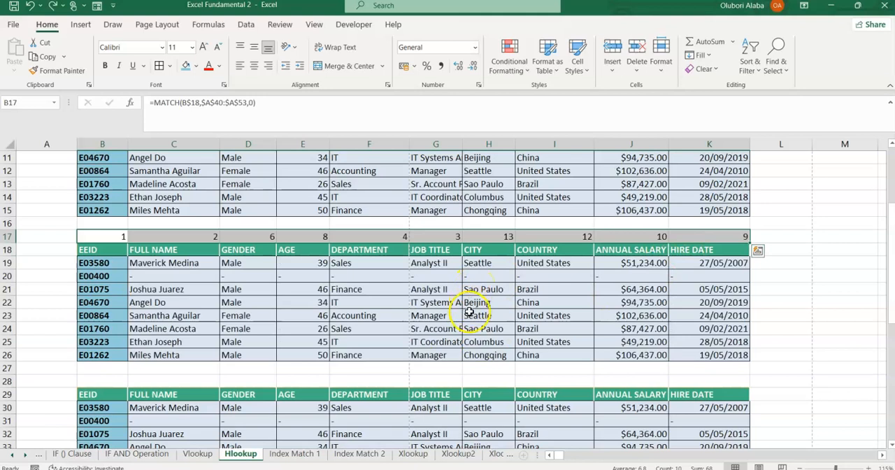
pyautogui.scroll(-3, 469, 311)
pyautogui.moveTo(104, 262); pyautogui.dragTo(696, 266)
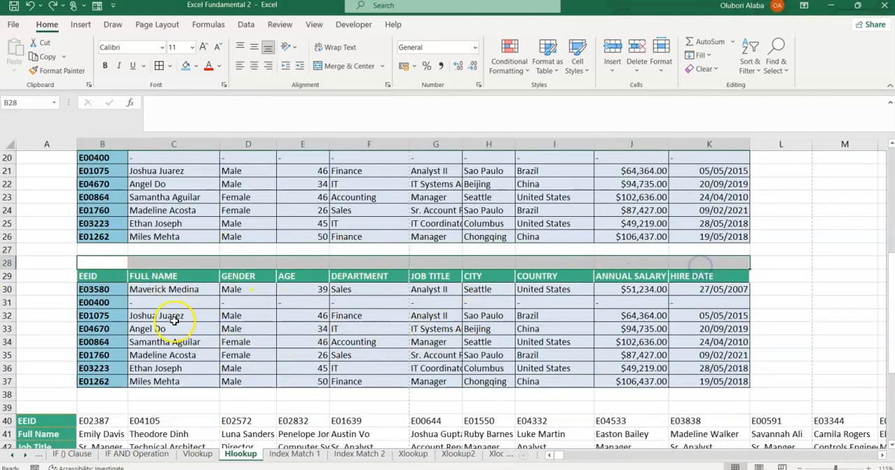
pyautogui.click(170, 289)
pyautogui.moveTo(433, 112); pyautogui.dragTo(124, 142)
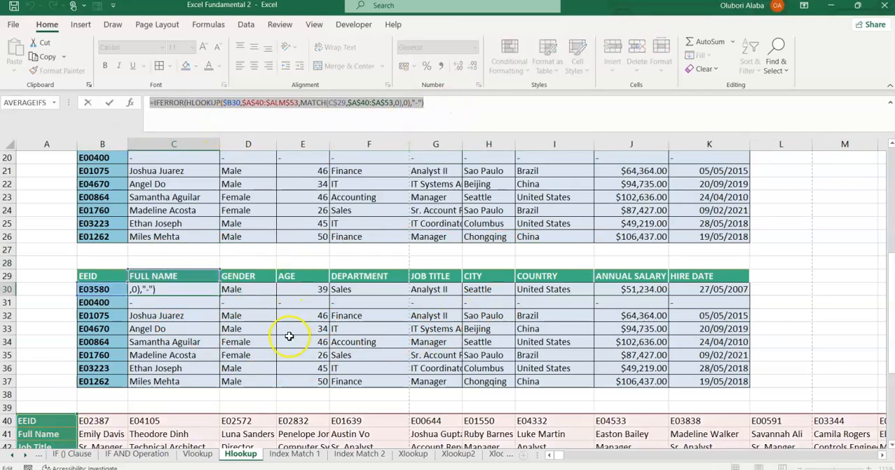
pyautogui.press('Escape')
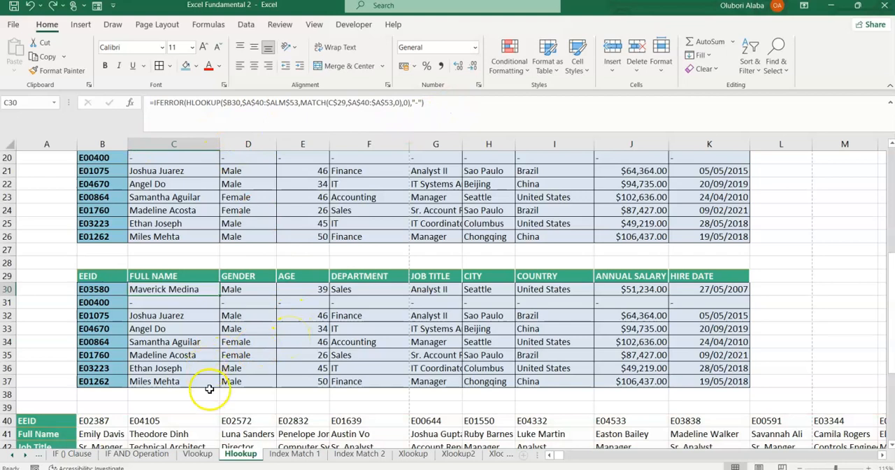
pyautogui.scroll(-1, 356, 327)
pyautogui.scroll(1, 356, 327)
pyautogui.moveTo(89, 277); pyautogui.dragTo(711, 379)
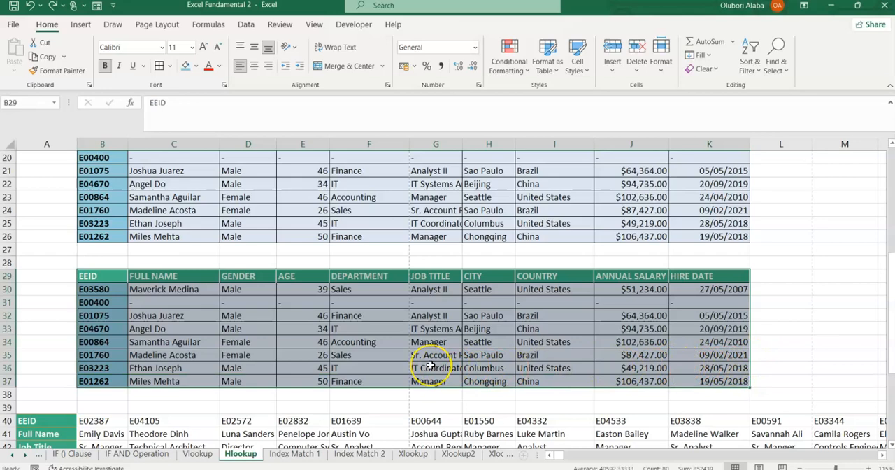
pyautogui.scroll(2, 430, 366)
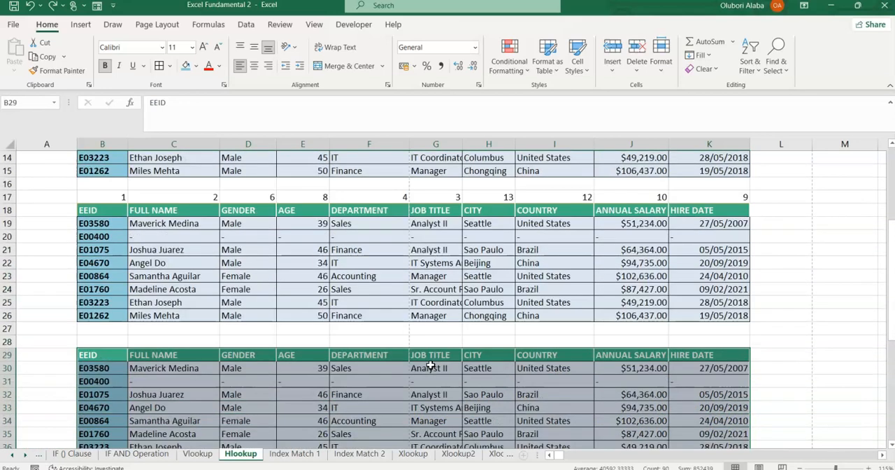
pyautogui.scroll(3, 430, 366)
pyautogui.scroll(-3, 430, 366)
pyautogui.scroll(-2, 431, 366)
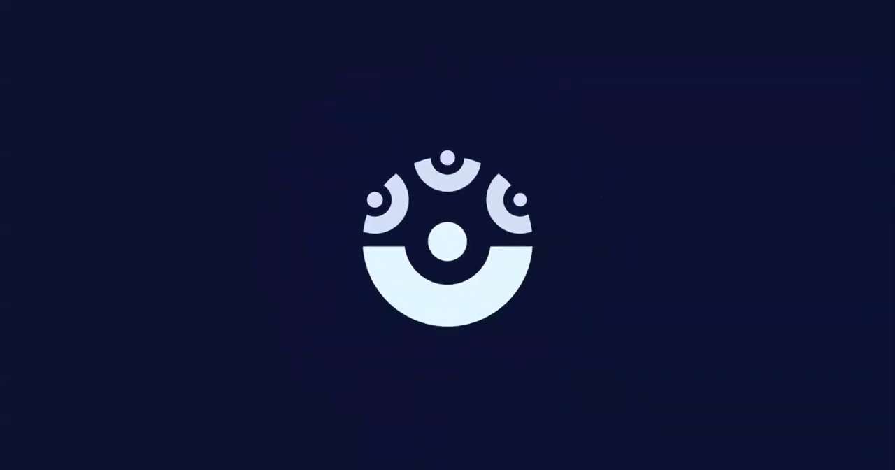